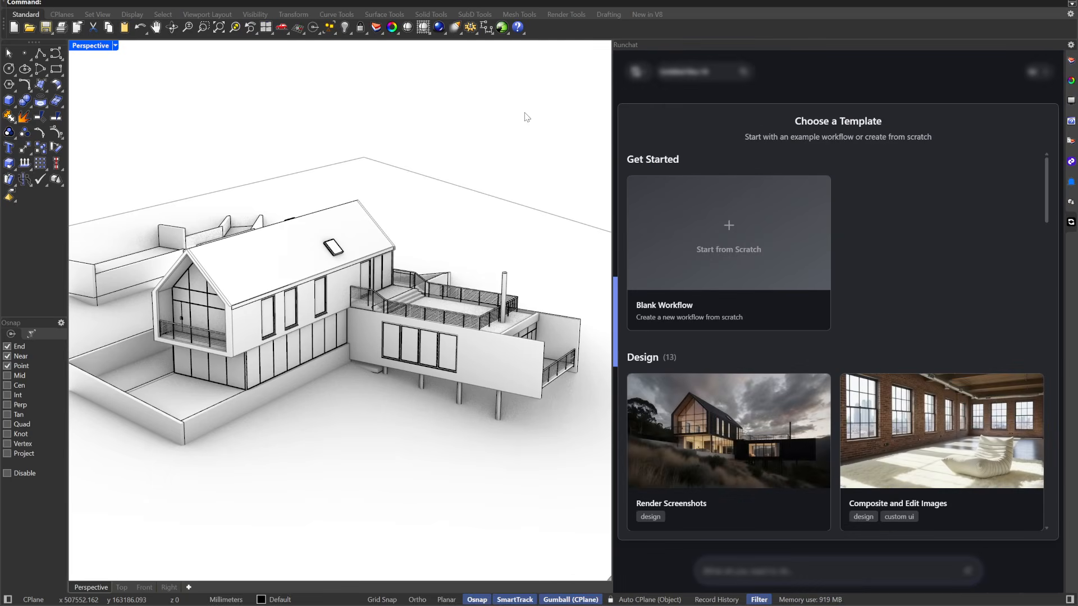
Start a blank workflow and capture the Perspective viewport into it from a low corner view facing the house's glazed gable.
left_click(729, 225)
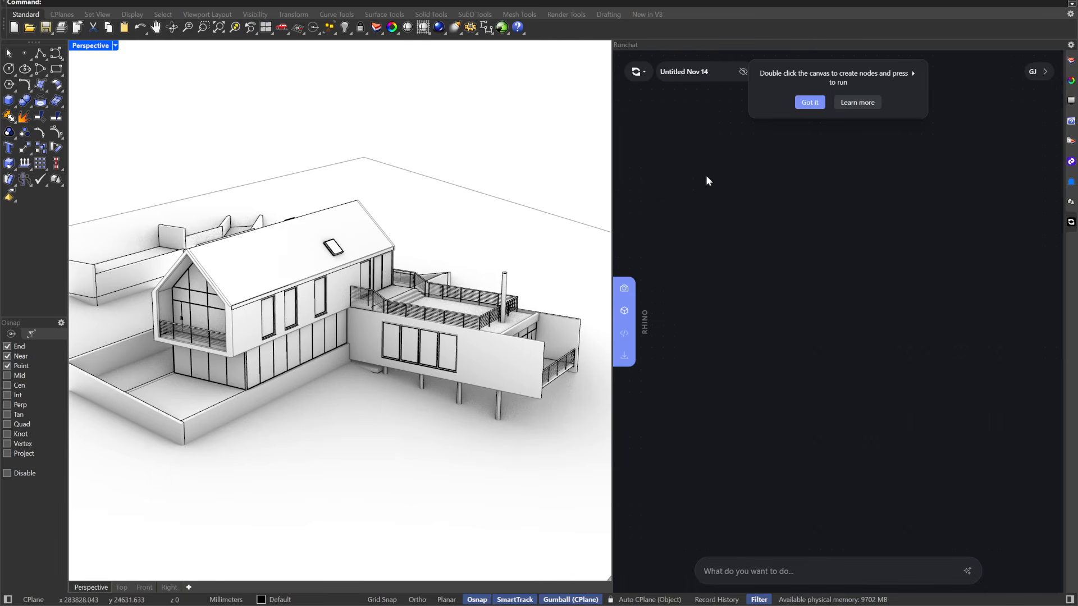
left_click(810, 103)
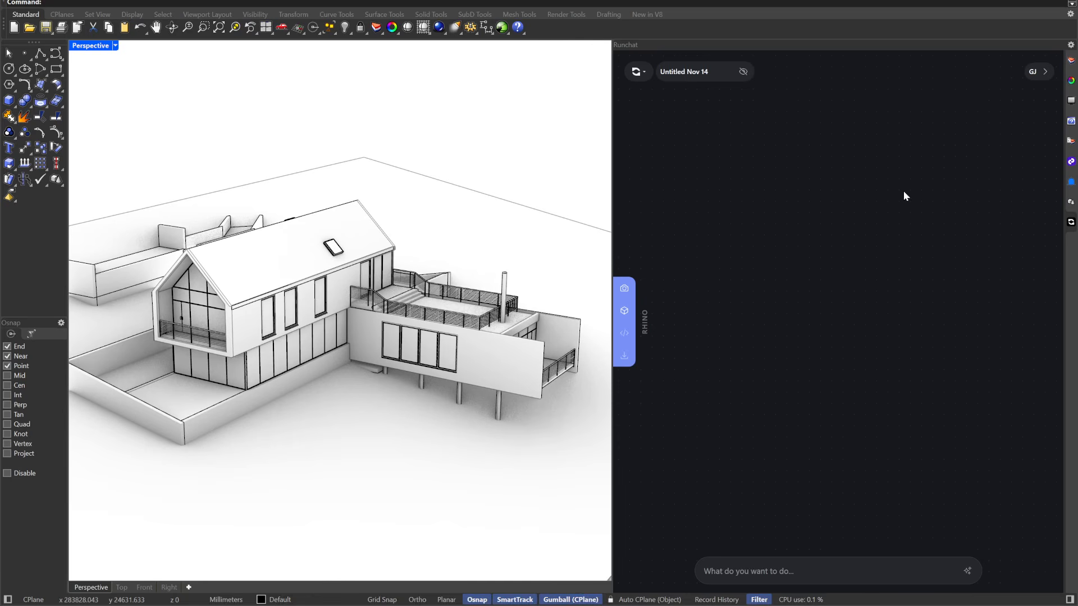
mouse_move(367, 284)
right_mouse_down()
mouse_move(477, 275)
mouse_move(360, 266)
mouse_move(380, 292)
mouse_move(399, 271)
mouse_move(383, 280)
right_mouse_up()
scroll(388, 279, "up", 4)
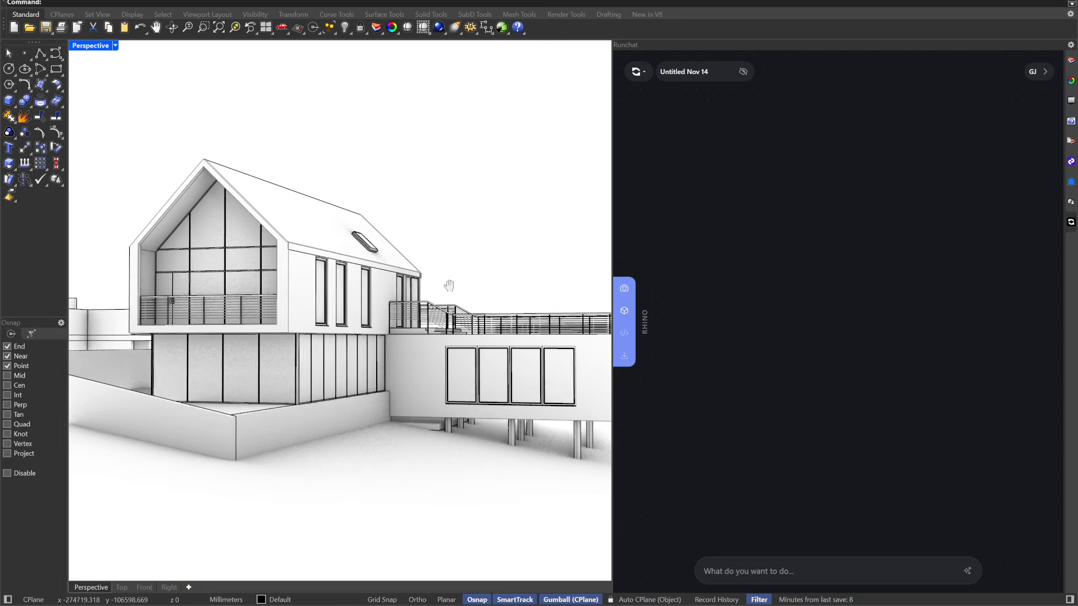
scroll(399, 279, "down", 1)
right_click_drag(420, 293, 370, 301, "shift")
scroll(370, 288, "down", 2)
left_click(624, 288)
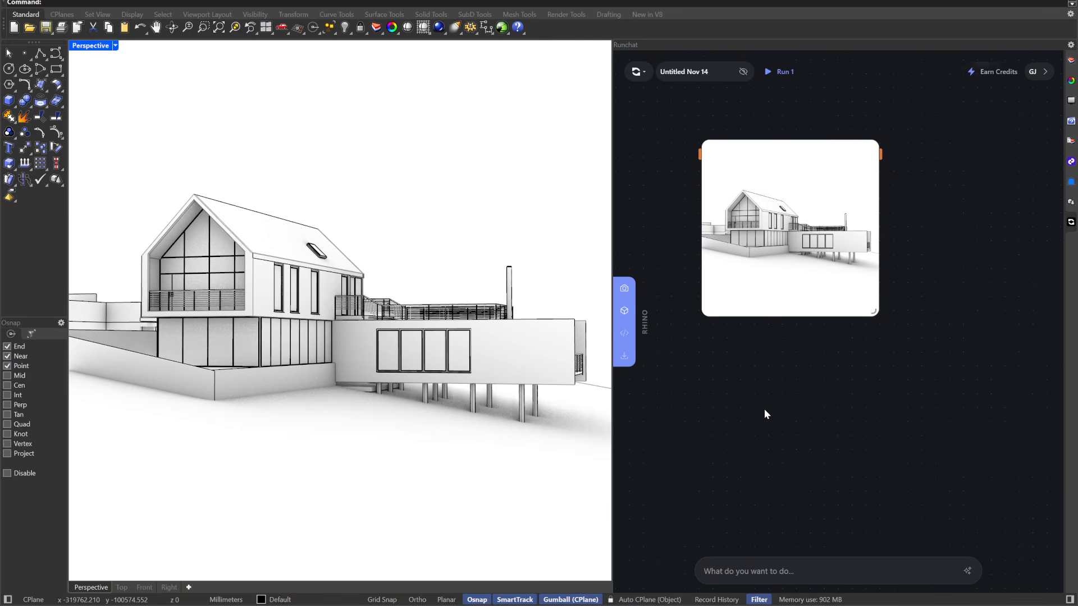
Generate an image from the prompt "a building by glen murcutt in the australian bush".
double_click(742, 363)
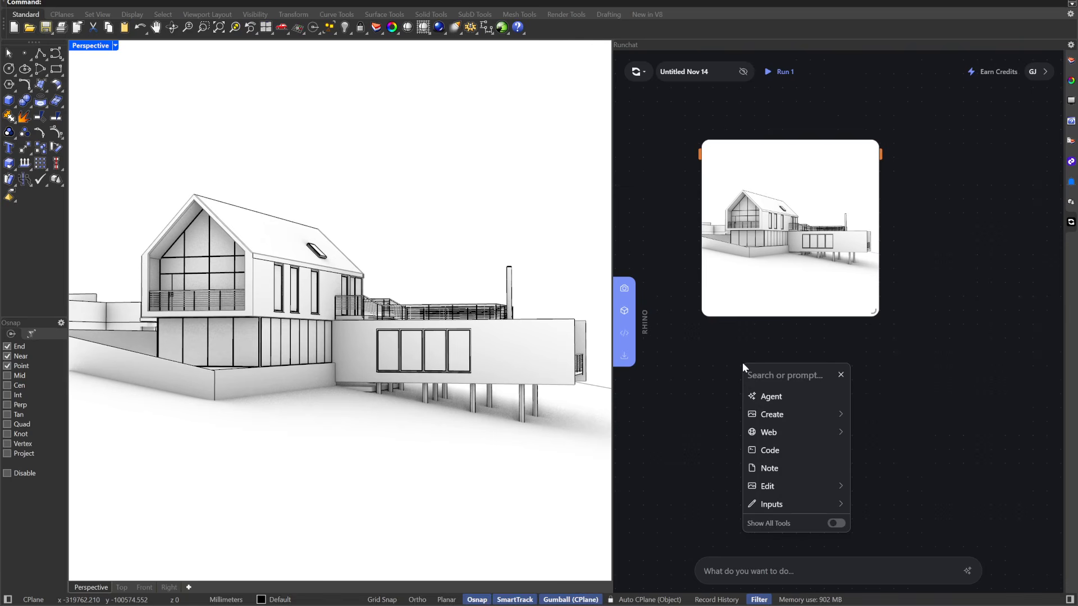
left_click(684, 395)
left_click(736, 571)
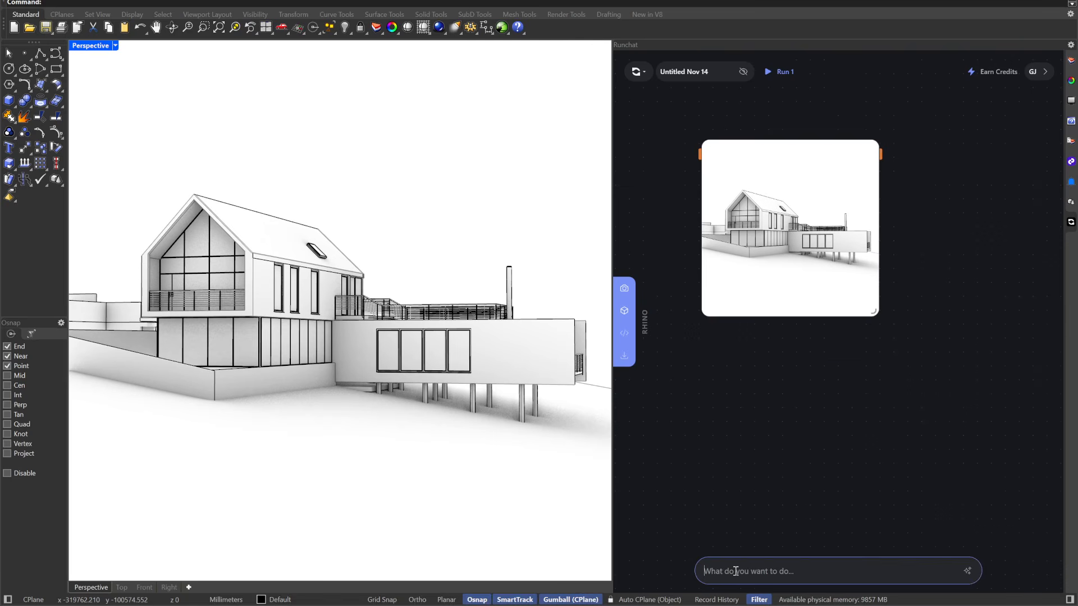
type("a")
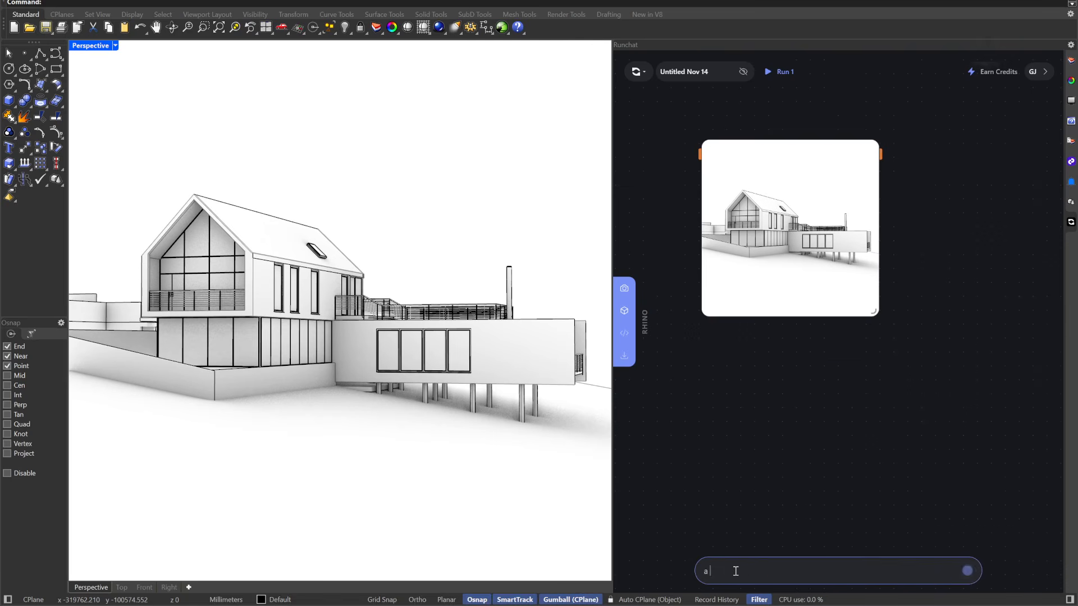
type(" building by glen murcutt in the australian bush")
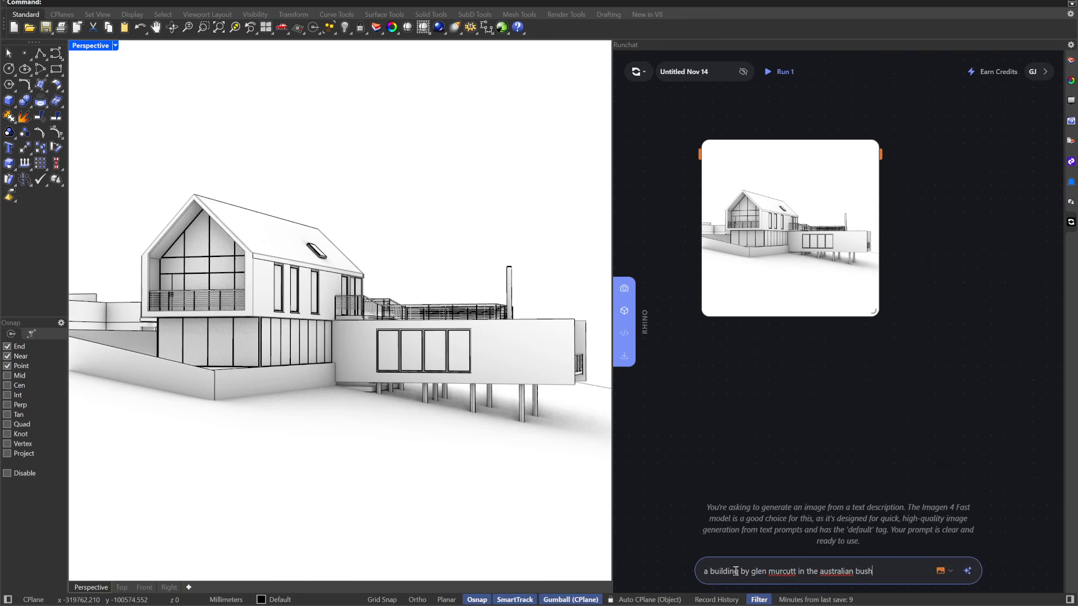
key("Return")
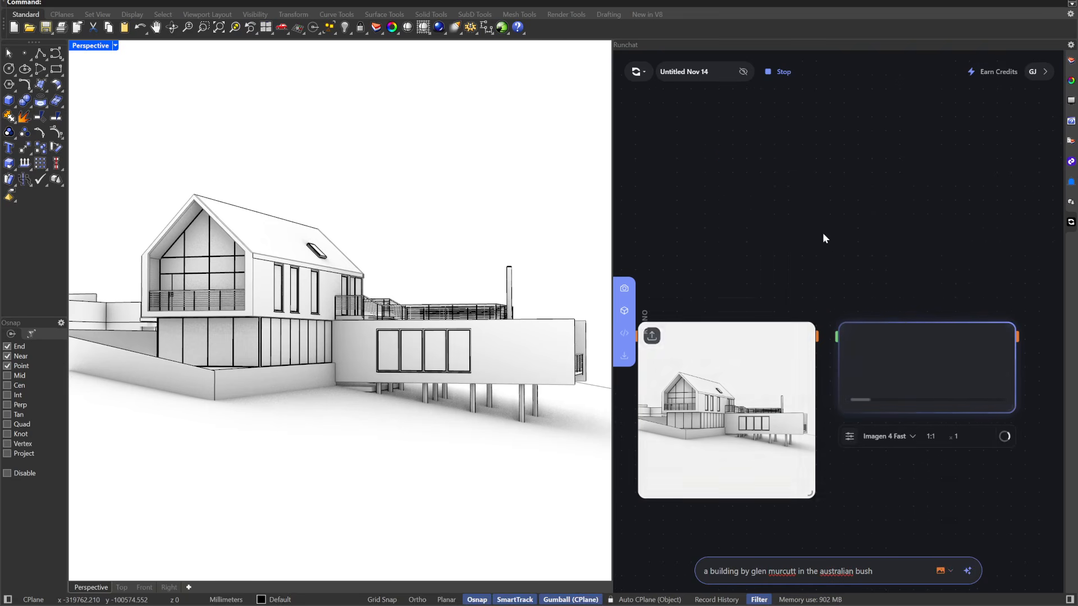
Place the generated image node directly beneath the screenshot node and inspect its picture up close.
left_click_drag(919, 337, 750, 474)
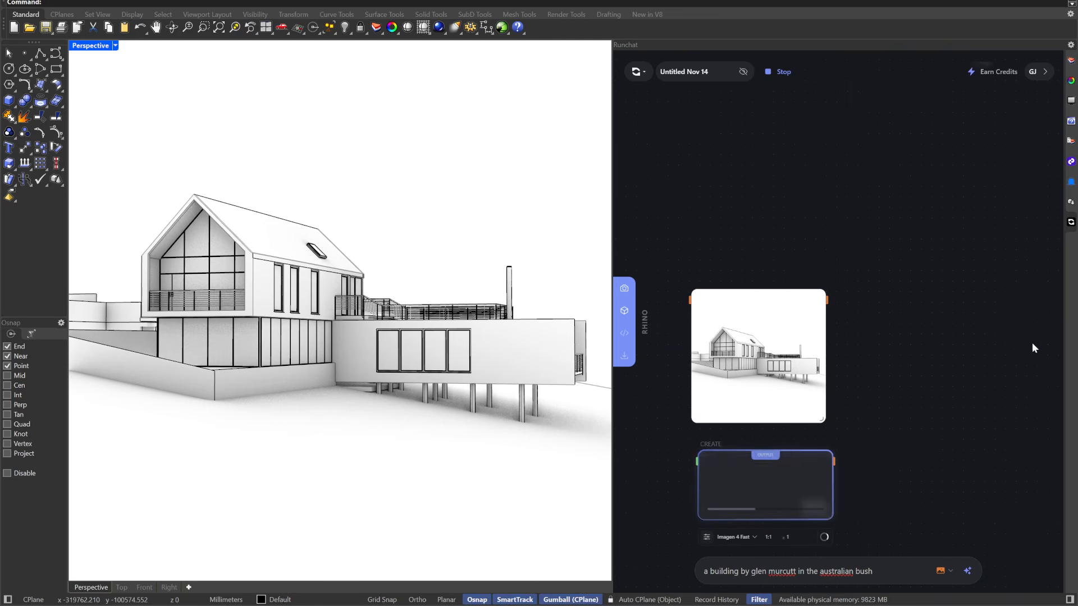
left_click_drag(878, 400, 950, 293)
scroll(830, 289, "up", 2)
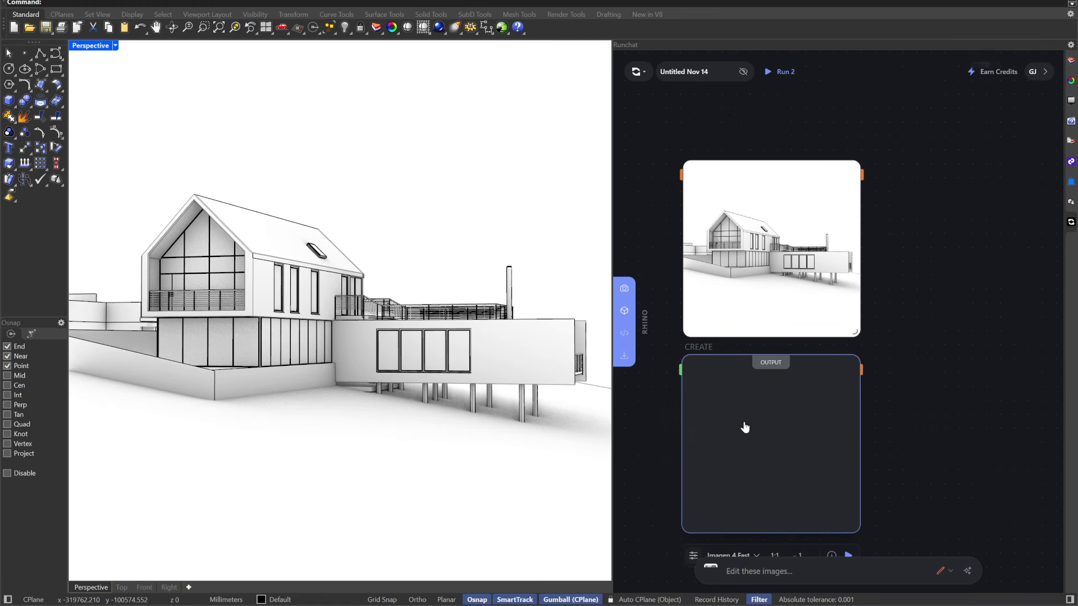
scroll(942, 366, "down", 2)
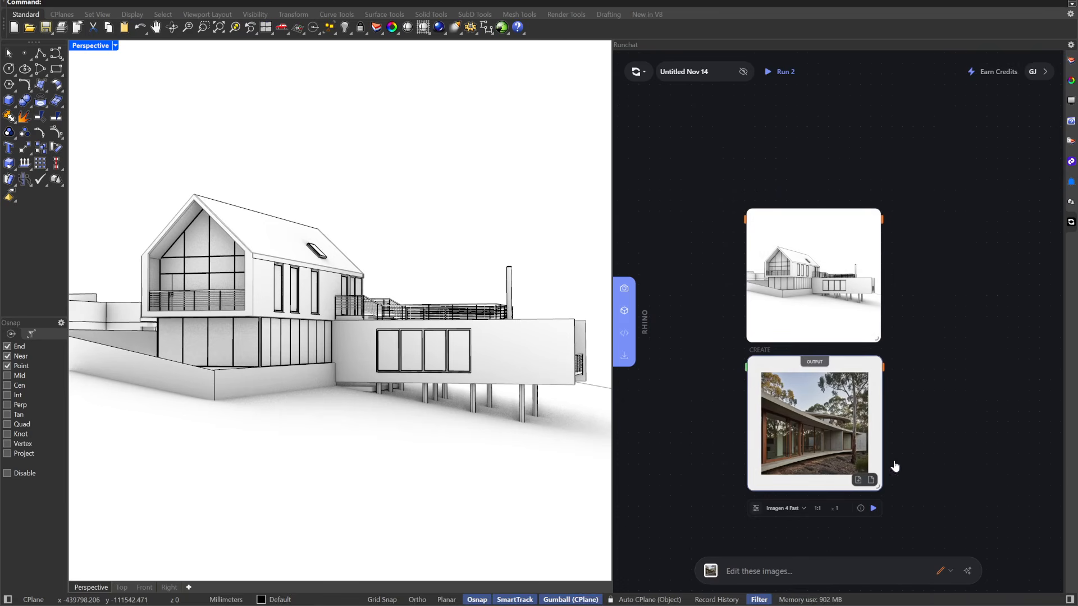
scroll(903, 452, "up", 5)
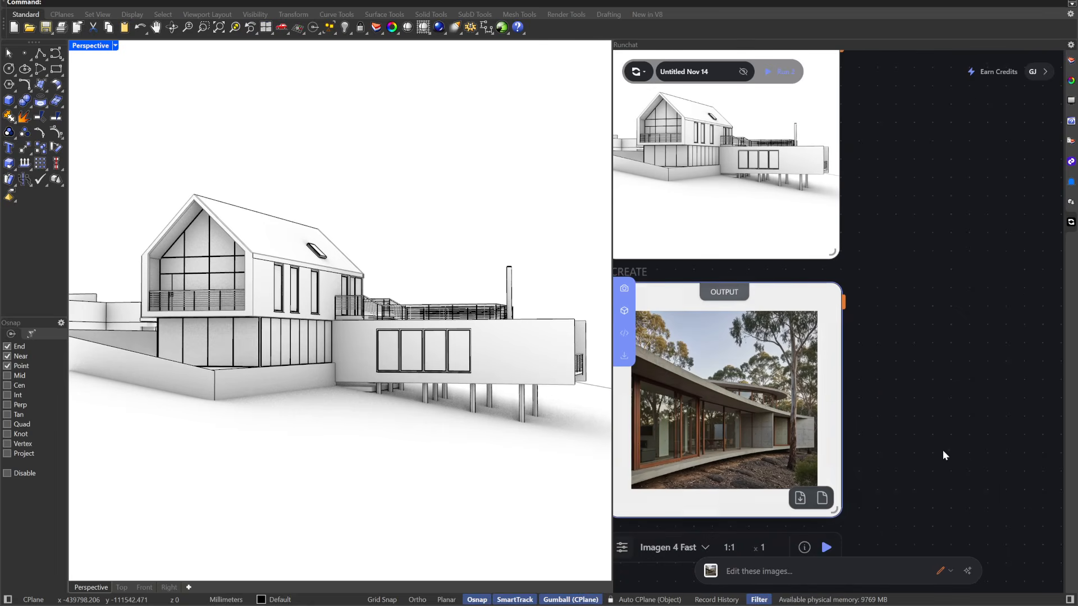
left_click(925, 456)
left_click_drag(914, 459, 976, 429)
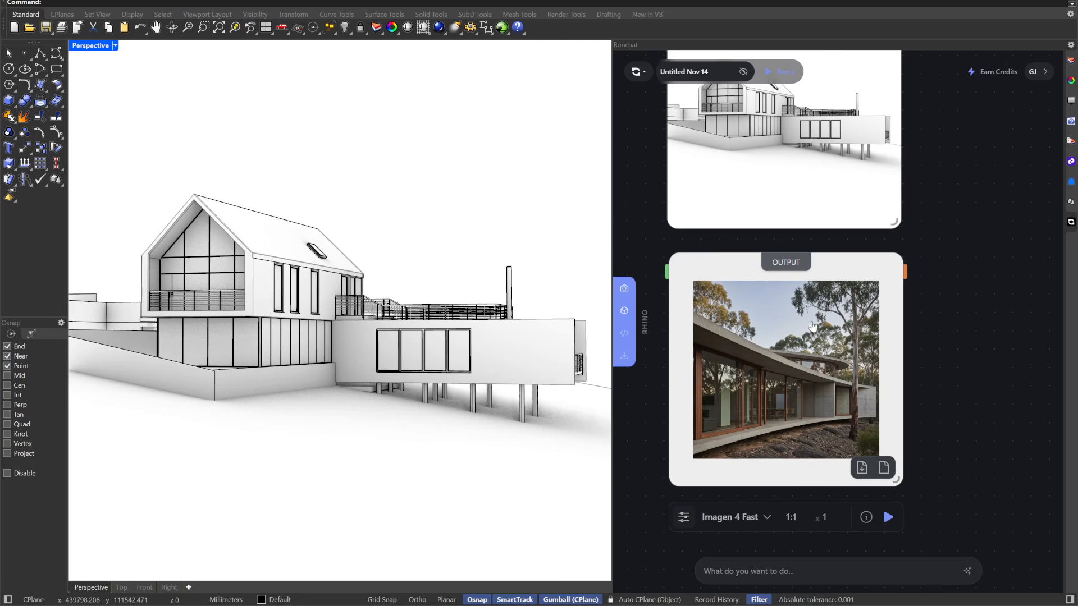
scroll(971, 308, "down", 2)
left_click_drag(949, 332, 874, 345)
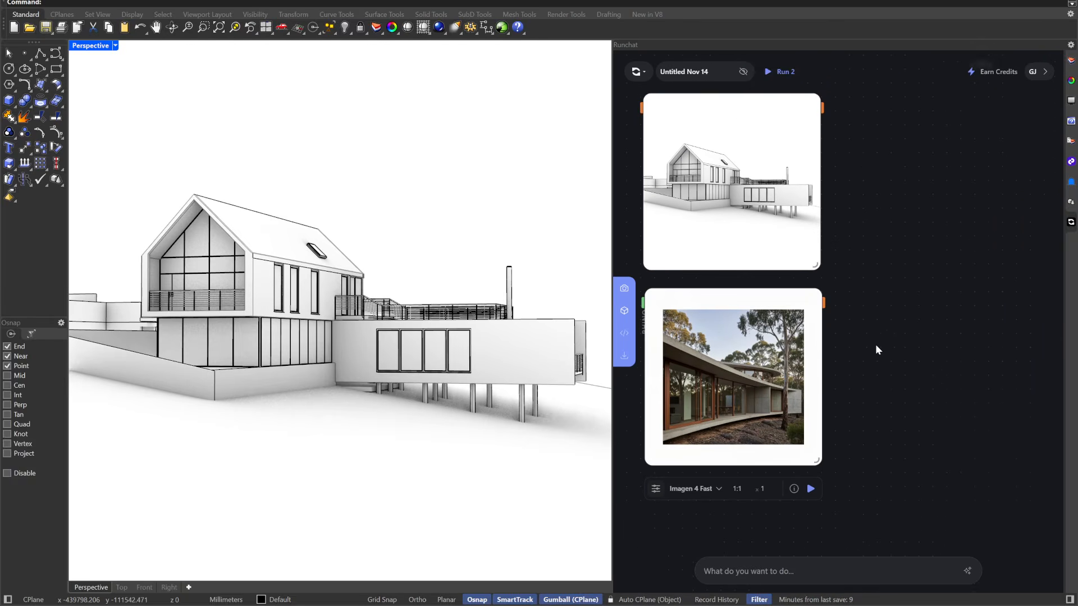
Combine the screenshot and the generated photo into a new image with the prompt "make the screenshot look like the photograph".
scroll(875, 345, "down", 2)
left_click_drag(932, 144, 809, 487)
left_click(772, 571)
type("make the screenshot look like the photograph")
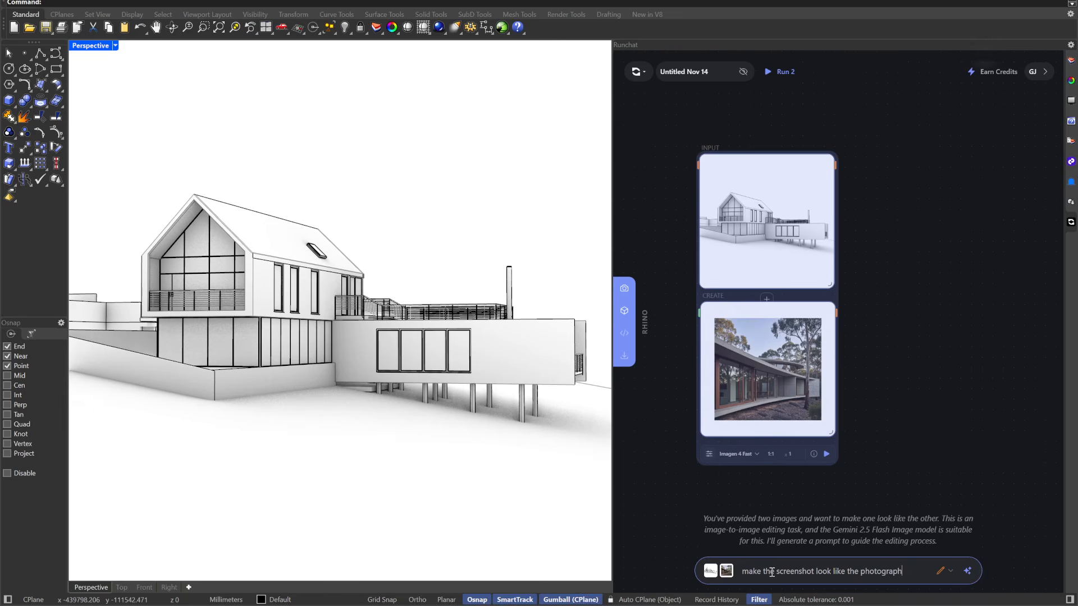
left_click_drag(897, 351, 937, 244)
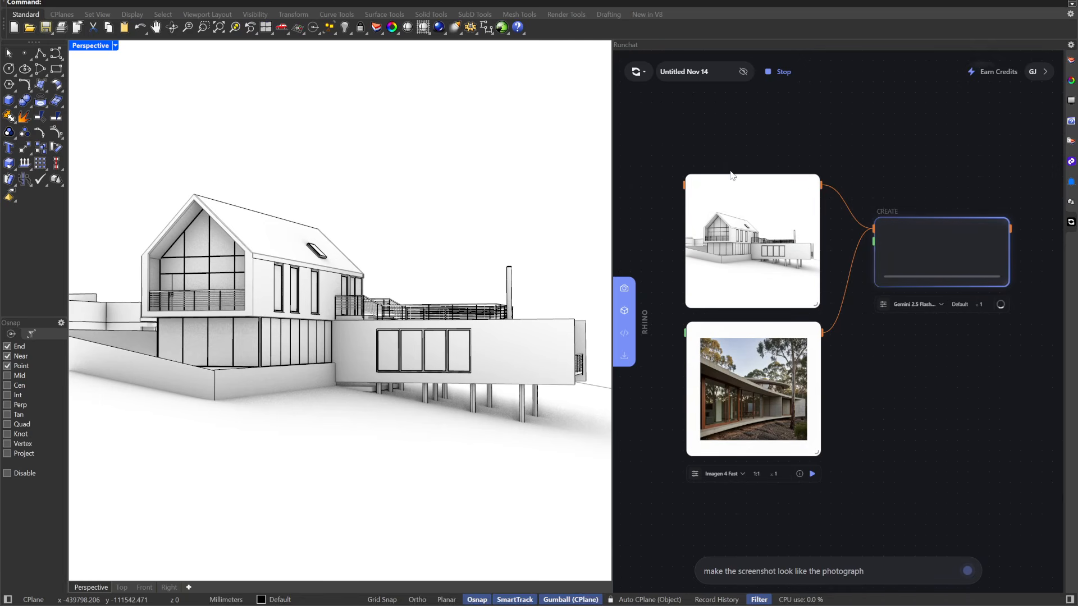
mouse_move(738, 191)
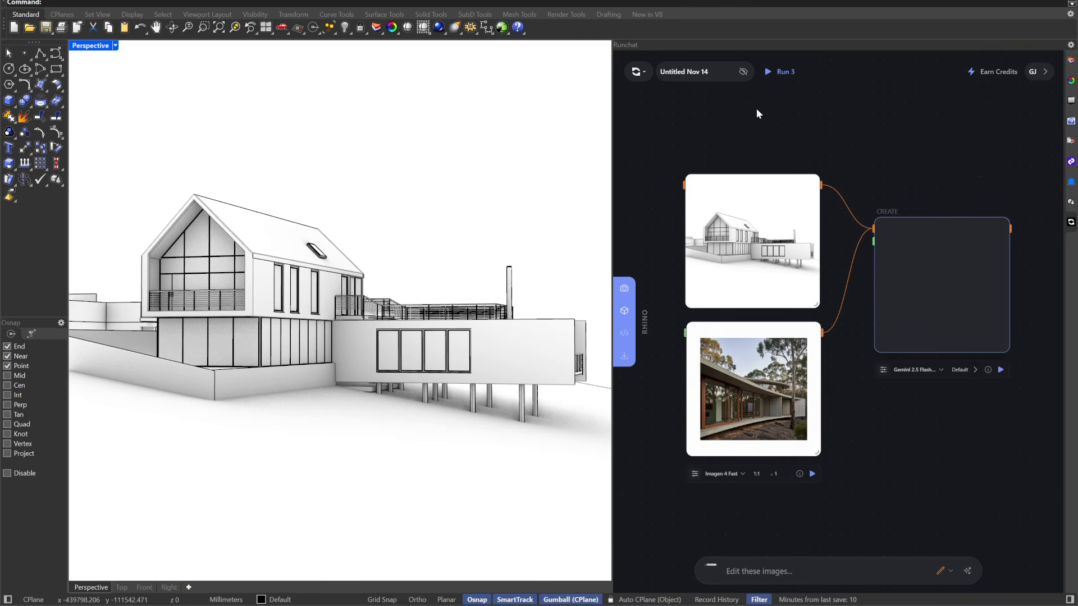
left_click(878, 132)
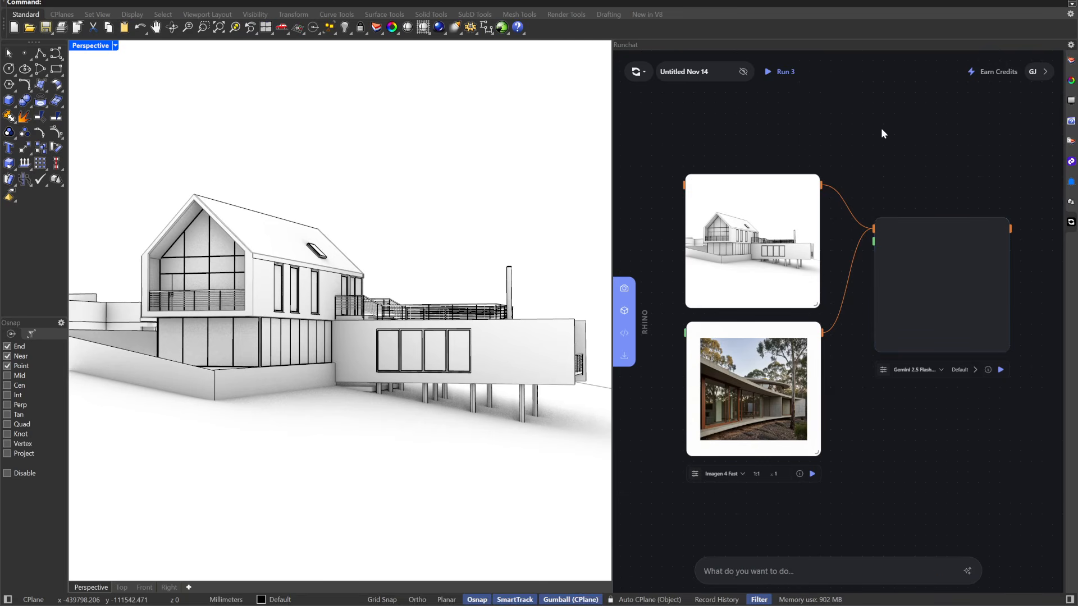
Examine the rendered house up close and compare its materials and setting with the reference photo.
scroll(850, 130, "down", 3)
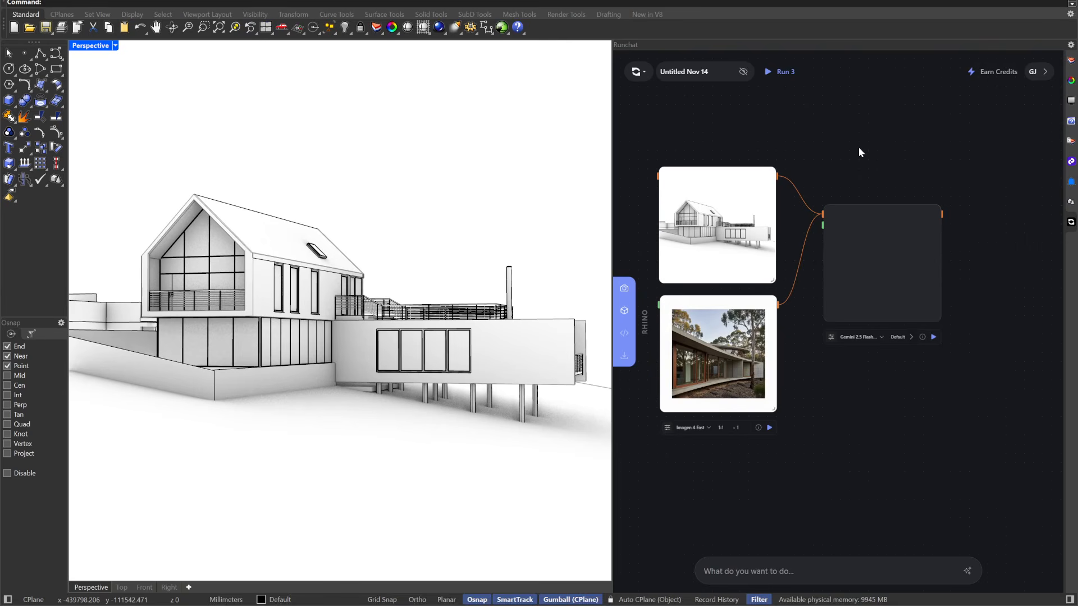
scroll(973, 277, "up", 7)
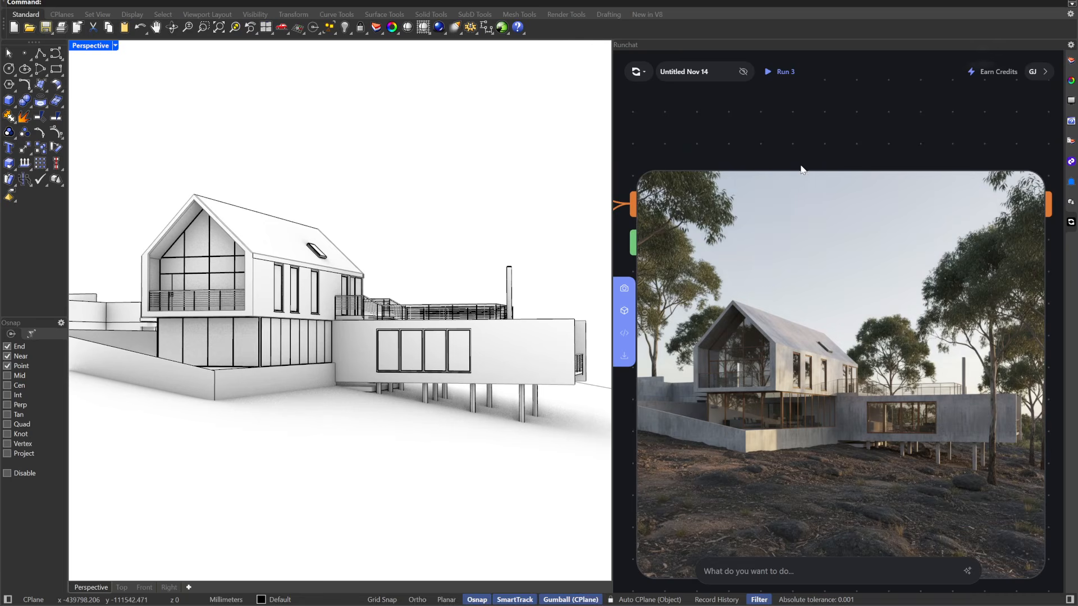
scroll(808, 169, "down", 3)
scroll(682, 373, "up", 5)
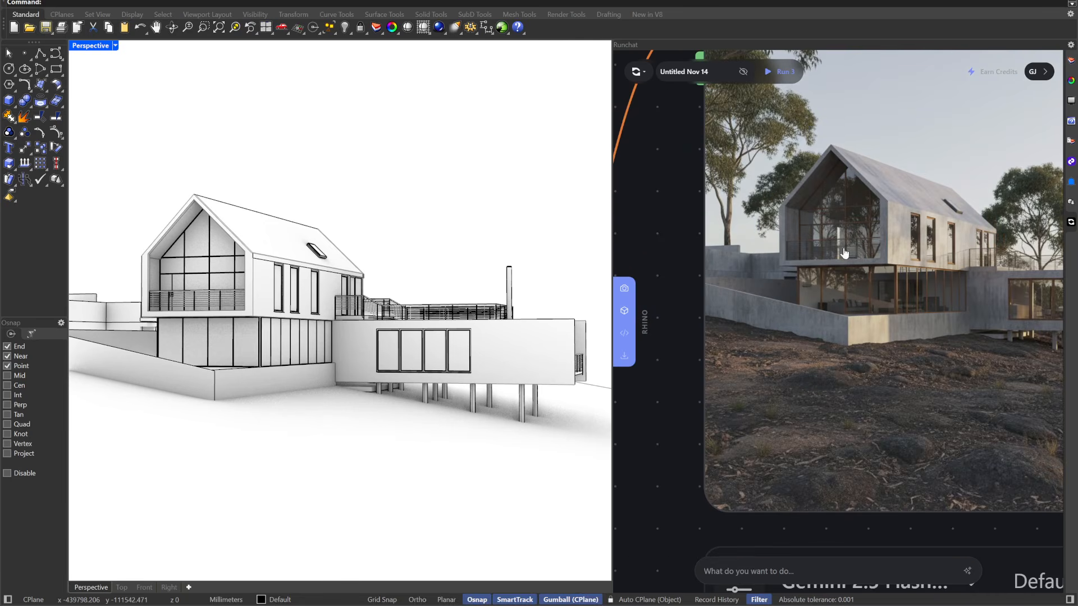
scroll(844, 253, "down", 5)
left_click_drag(802, 460, 1048, 407)
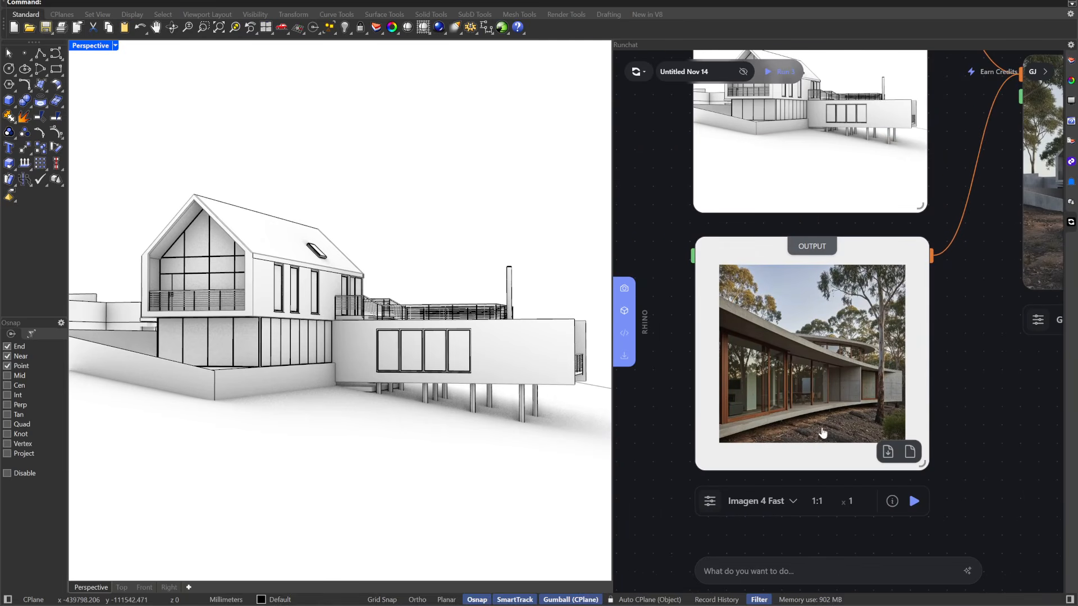
left_click_drag(1058, 424, 770, 470)
scroll(797, 200, "up", 6)
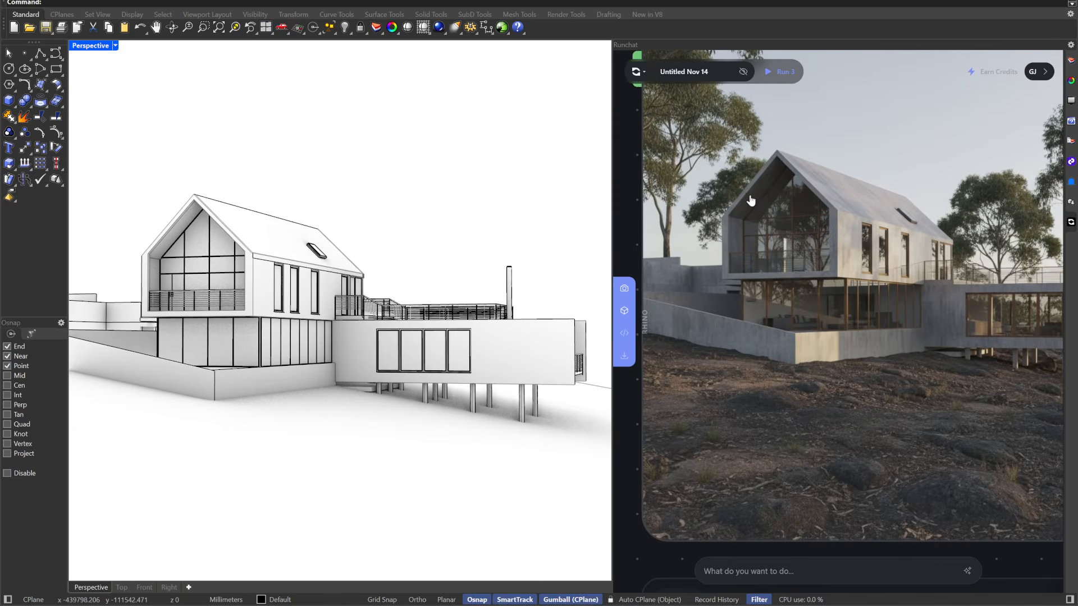
scroll(889, 266, "down", 3)
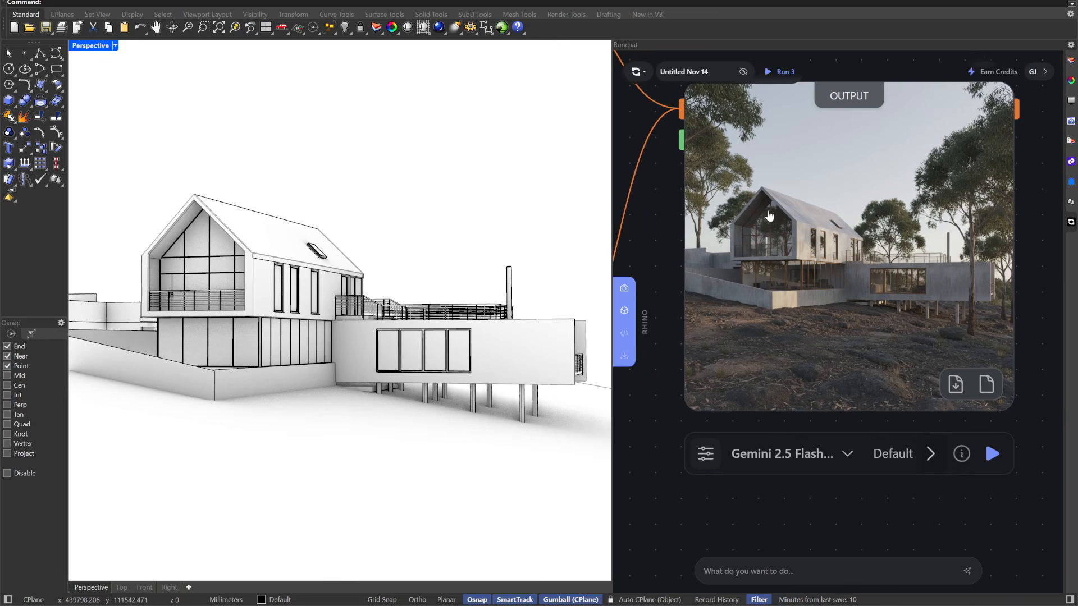
scroll(766, 215, "down", 1)
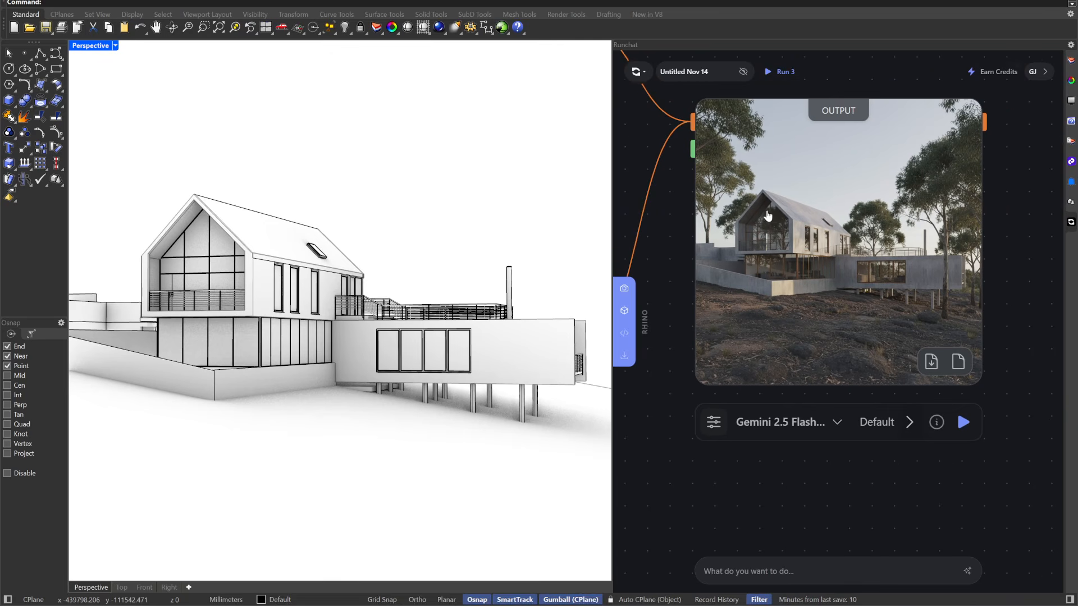
Open the rendered image for markup in a wider panel and outline the whole rocky foreground in red.
left_click(837, 242)
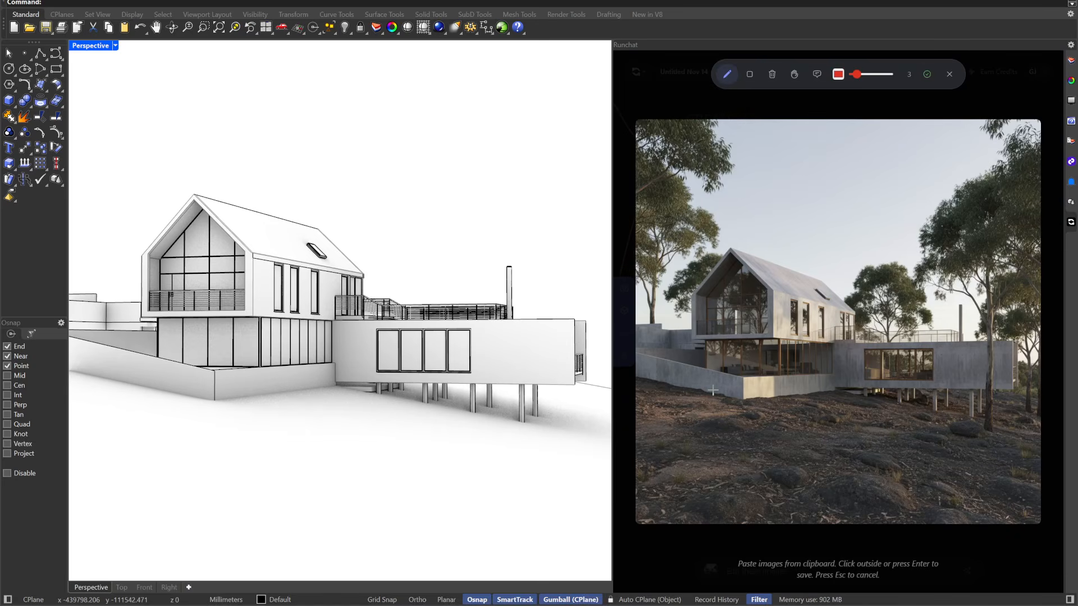
left_click_drag(612, 265, 478, 265)
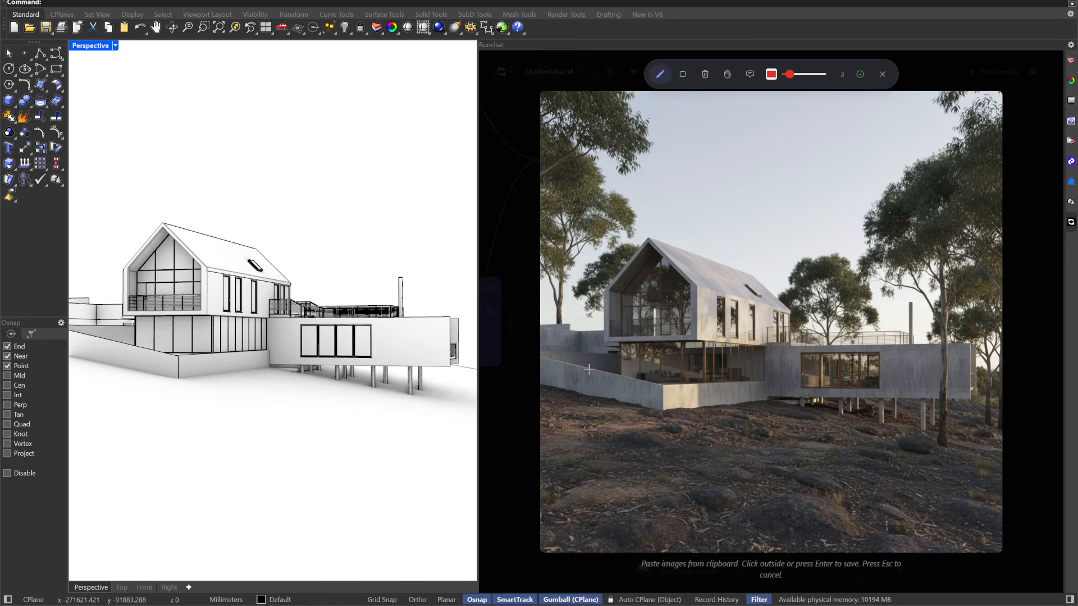
mouse_move(549, 391)
left_mouse_down()
mouse_move(649, 410)
mouse_move(790, 406)
mouse_move(990, 449)
mouse_move(1003, 518)
left_mouse_up()
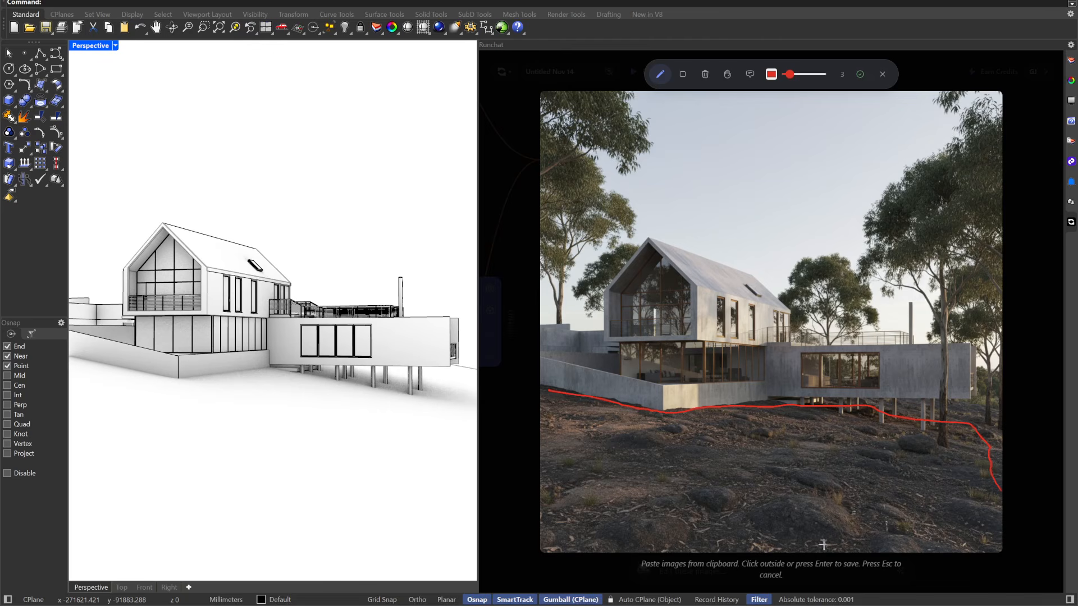
left_click_drag(552, 389, 551, 503)
mouse_move(607, 538)
left_mouse_down()
mouse_move(933, 548)
mouse_move(998, 505)
mouse_move(1000, 491)
left_mouse_up()
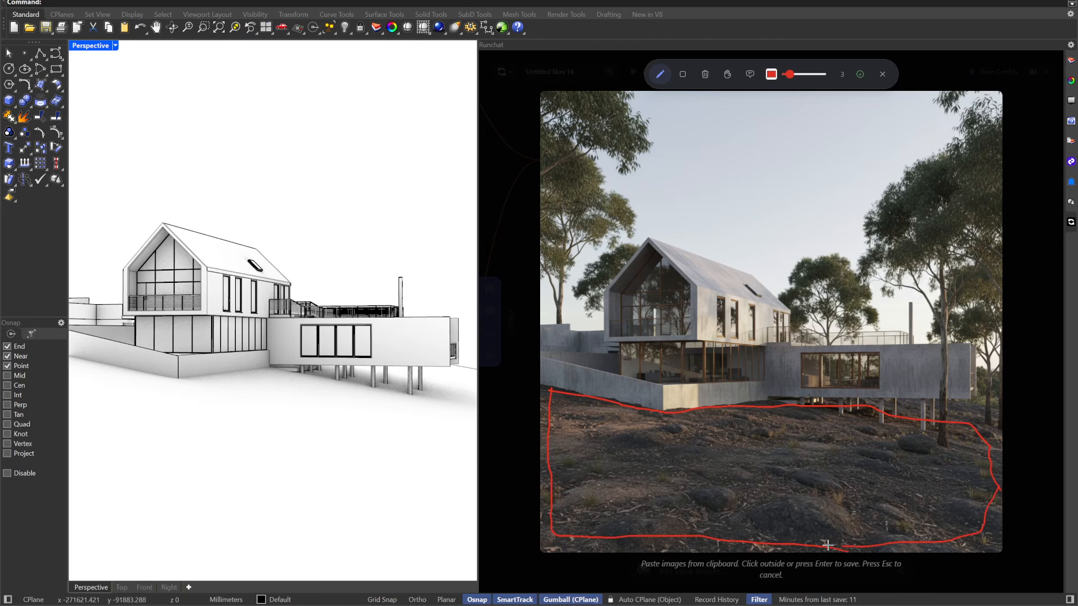
Draw further freehand red outlines along the retaining wall, on the lower-left ground and around the stilts and tree at the right.
mouse_move(551, 370)
left_mouse_down()
mouse_move(573, 362)
mouse_move(708, 443)
mouse_move(565, 391)
left_mouse_up()
mouse_move(594, 495)
left_mouse_down()
mouse_move(596, 512)
mouse_move(585, 494)
left_mouse_up()
left_click_drag(990, 450, 829, 425)
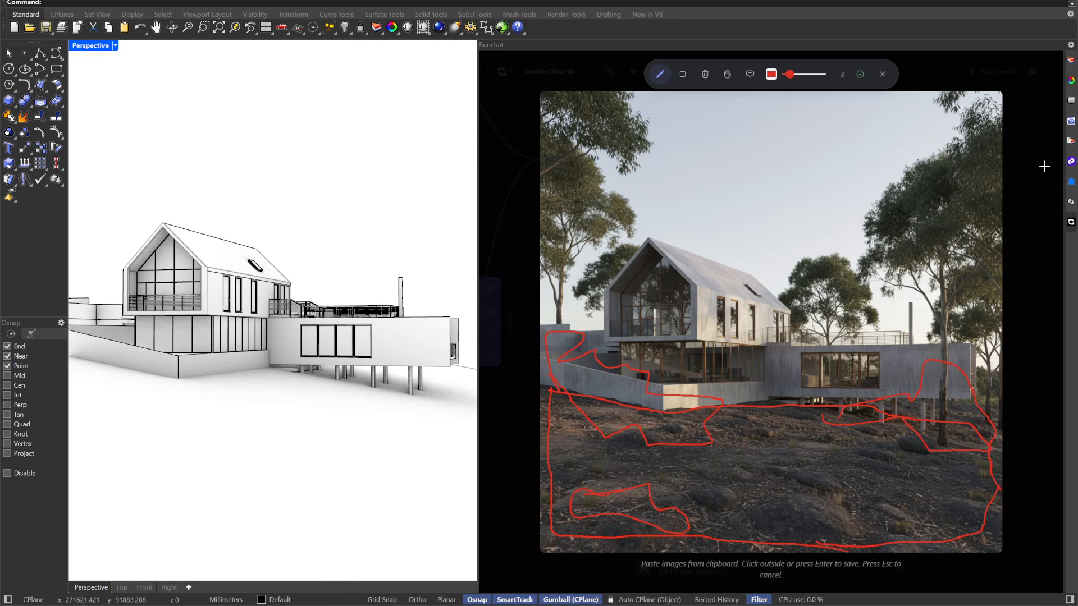
Add the text label "australian scrub" to the outlined area at the base of the retaining wall.
left_click(749, 76)
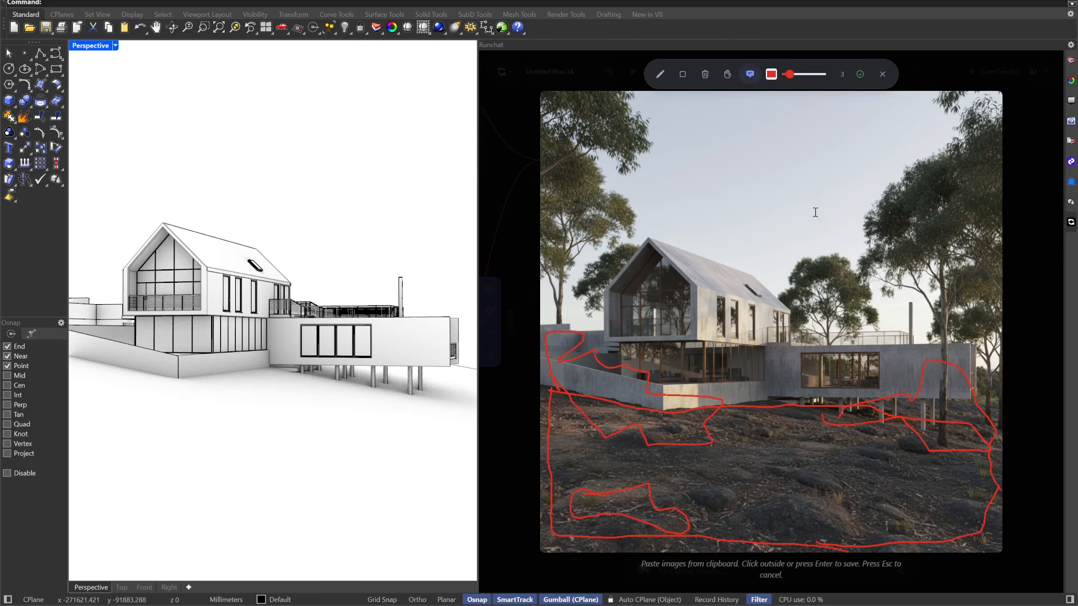
left_click(600, 403)
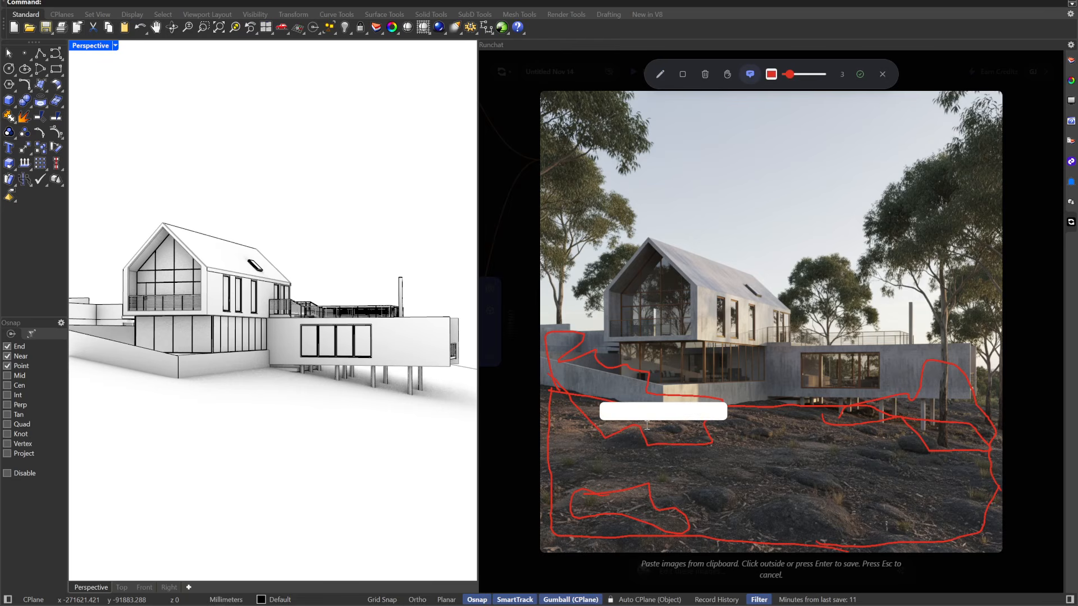
type("australian scrub")
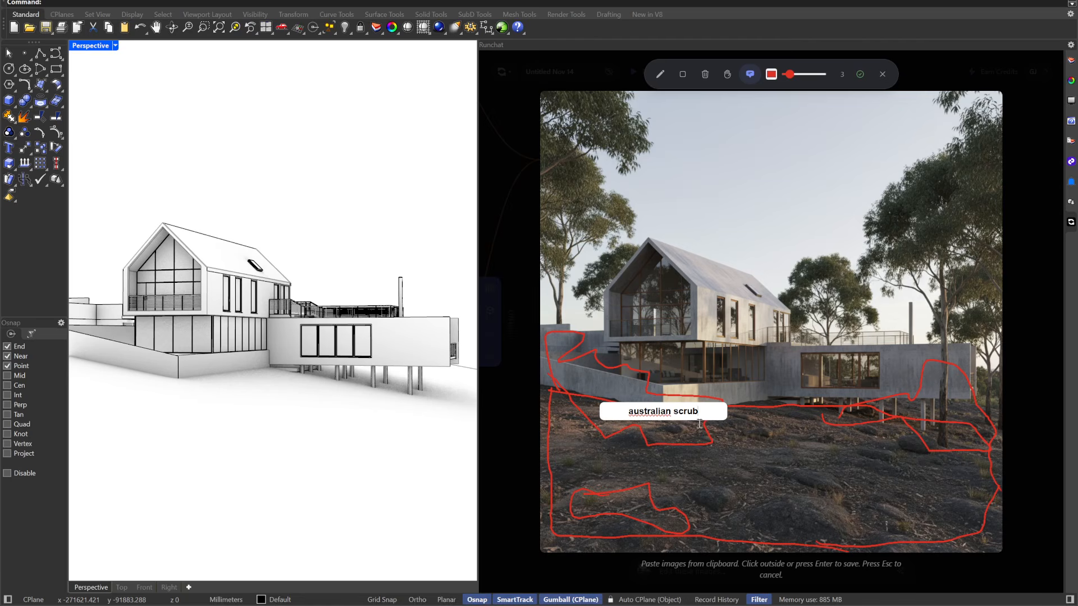
left_click(746, 447)
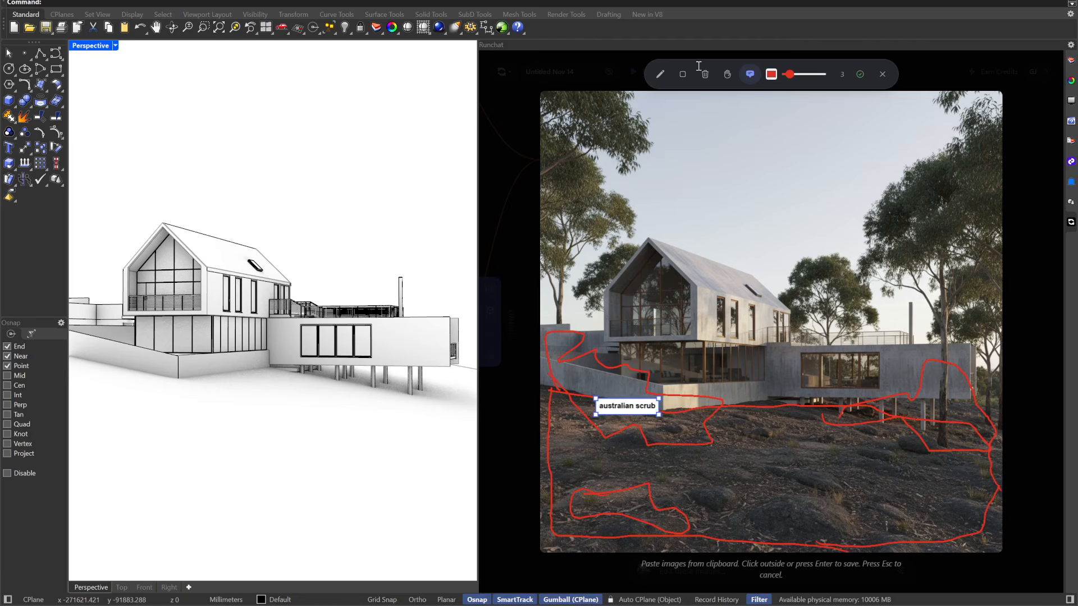
Move the "australian scrub" label slightly up onto the retaining wall and save the markup to the render.
left_click(727, 79)
mouse_move(625, 407)
left_mouse_down()
mouse_move(654, 418)
mouse_move(620, 394)
left_mouse_up()
left_click(832, 458)
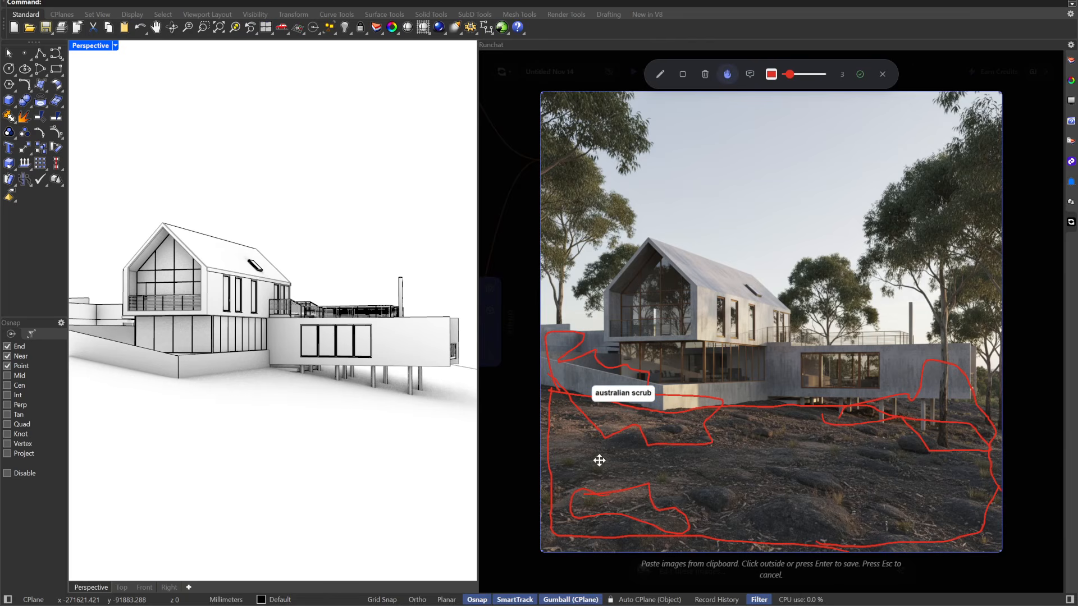
left_click(1022, 181)
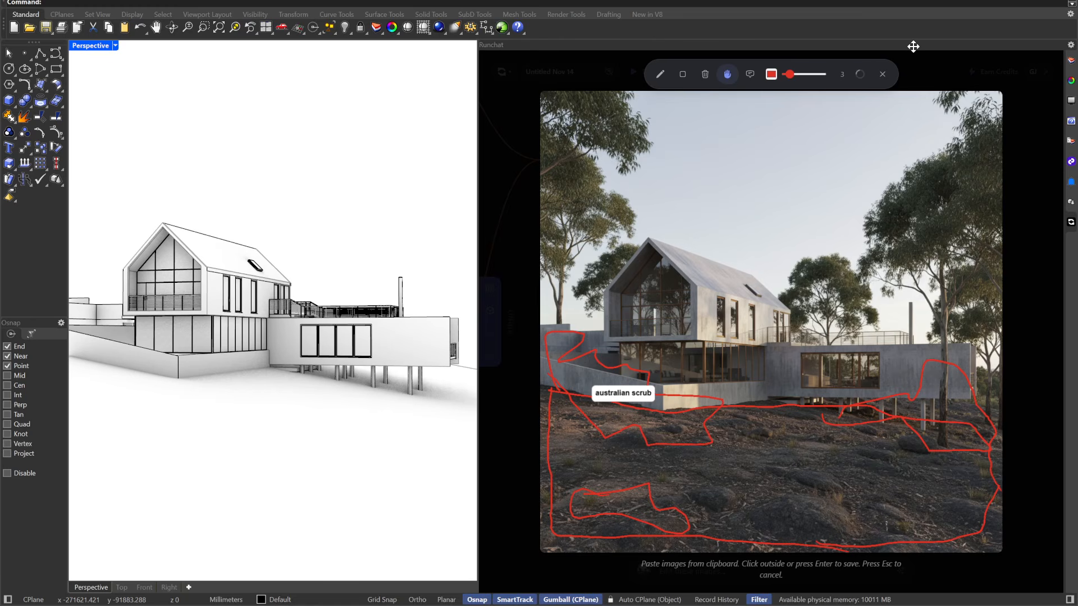
left_click(1030, 193)
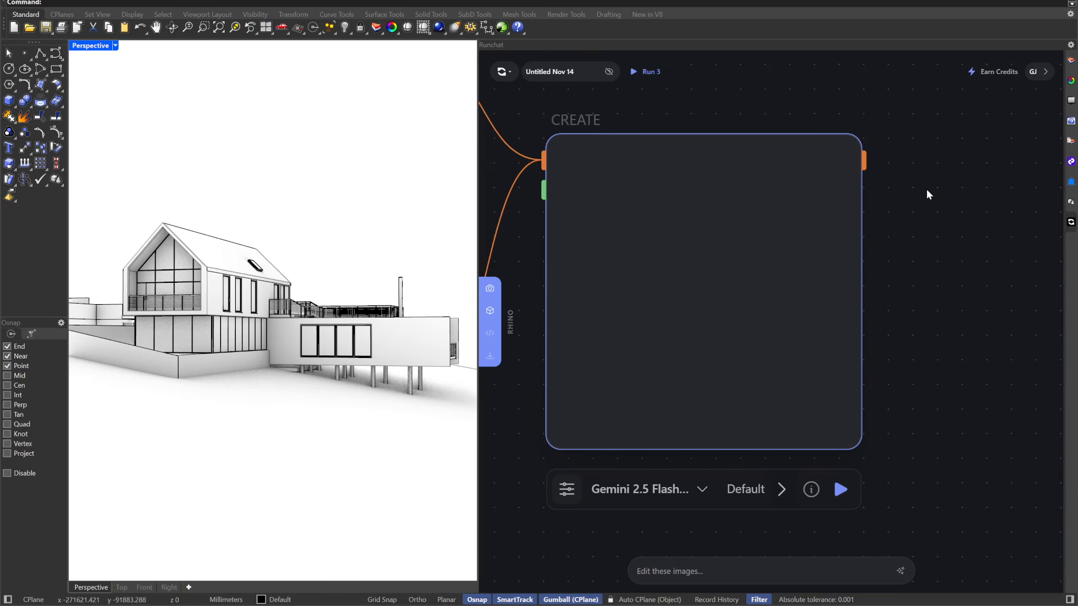
Select the annotated render and write the edit prompt "add scrub to the foreground where sketched".
scroll(923, 194, "down", 5)
left_click_drag(953, 240, 784, 214)
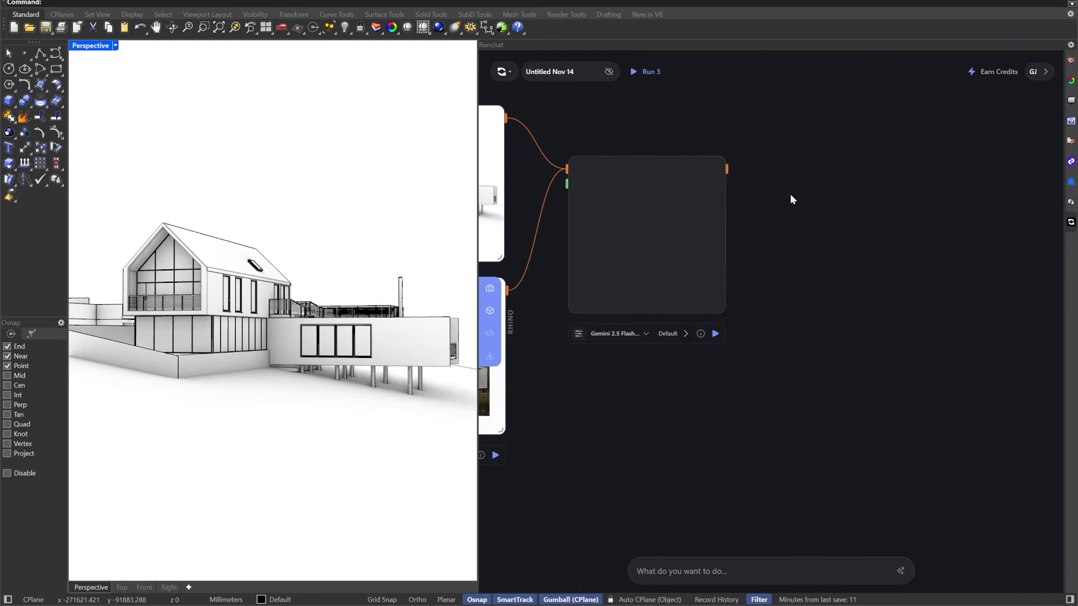
left_click(682, 232)
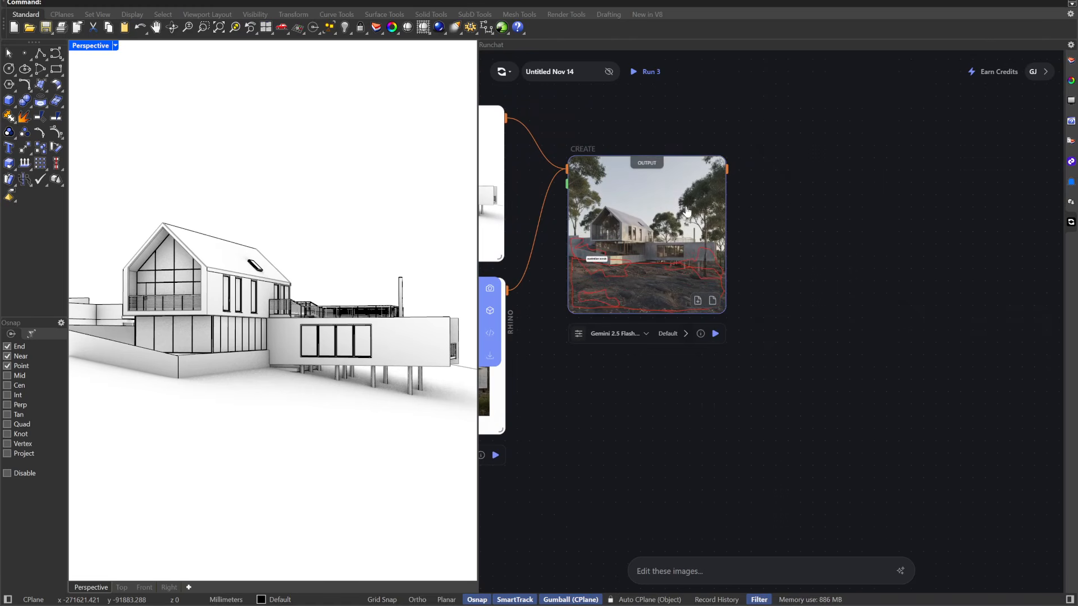
left_click(666, 570)
type("add scrub to the")
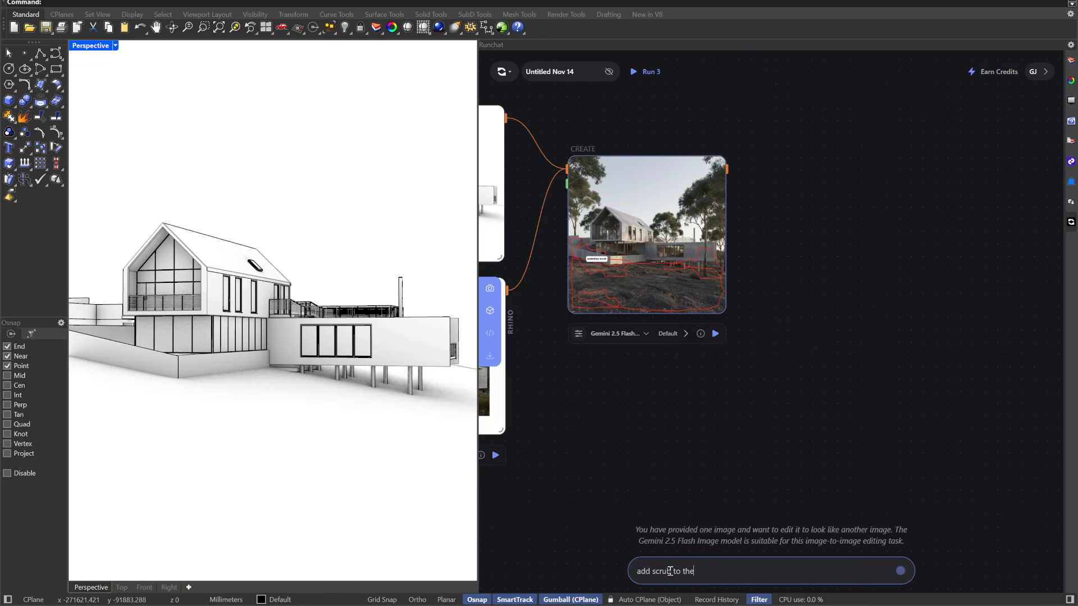
type("foreground where sketched")
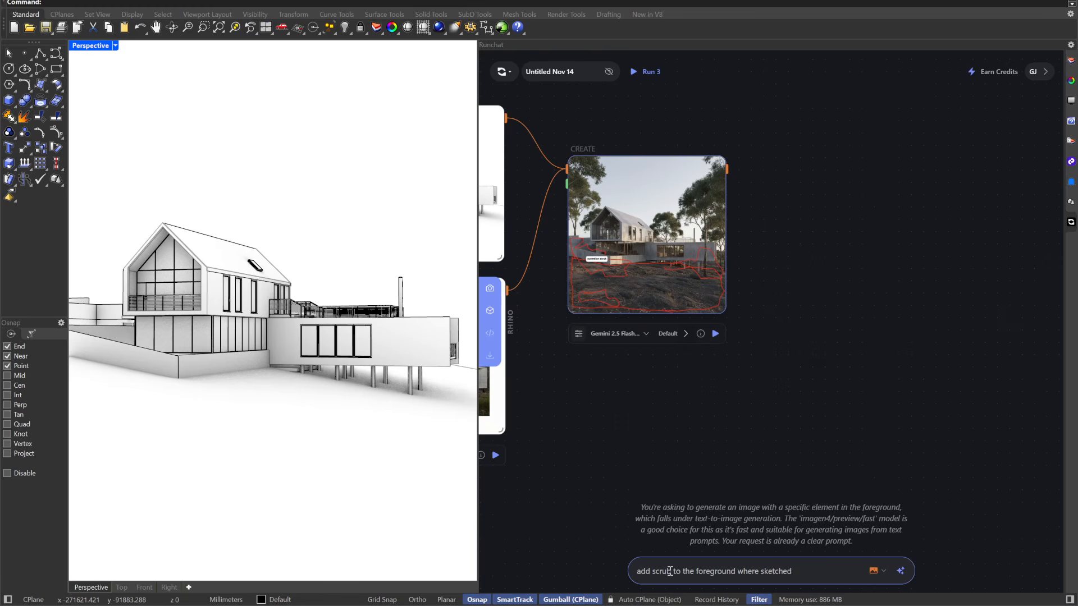
Choose Gemini 2.5 Flash Image as the model for the scrub prompt and run the edit.
triple_click(670, 571)
left_click(883, 576)
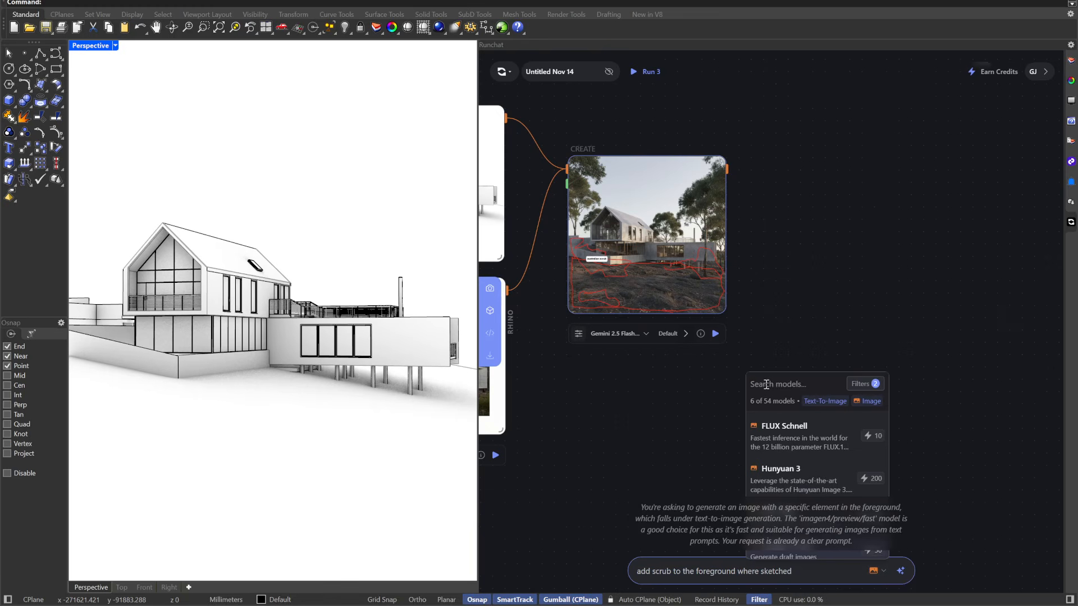
type("gemin")
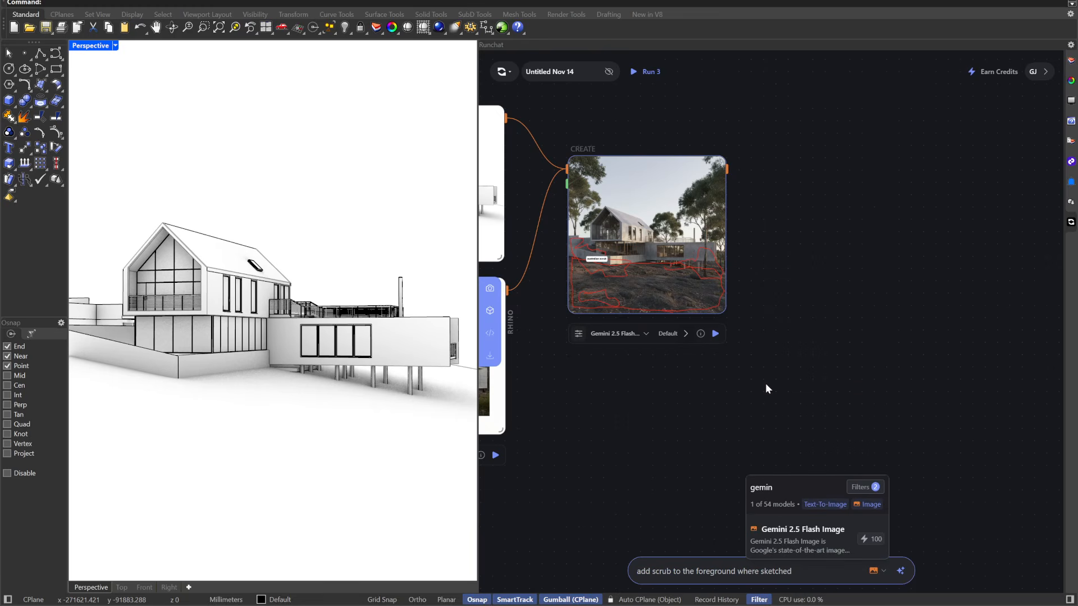
left_click(784, 553)
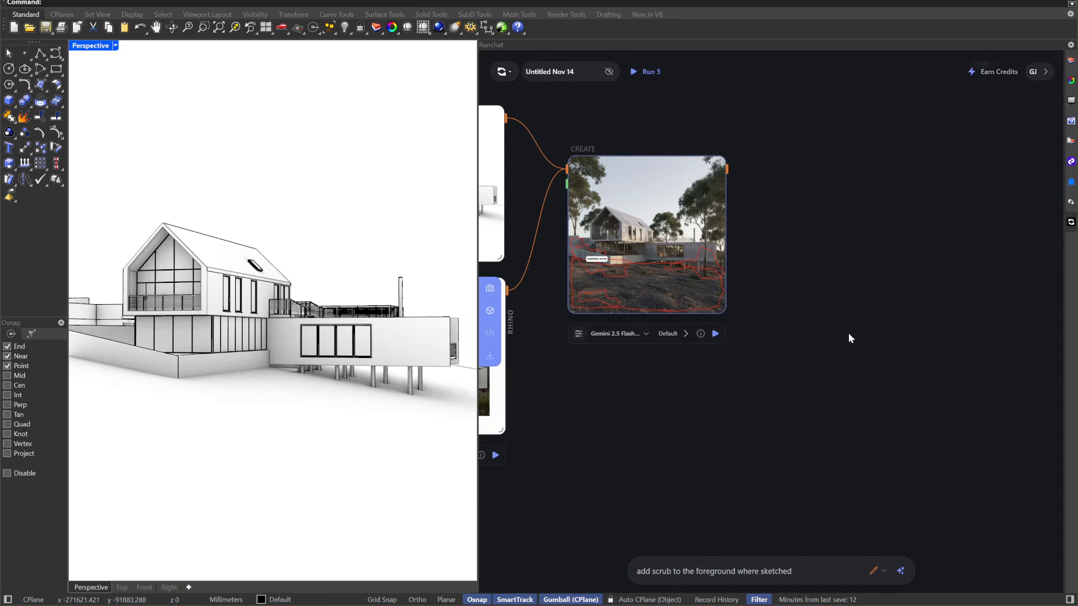
left_click(808, 570)
key("Return")
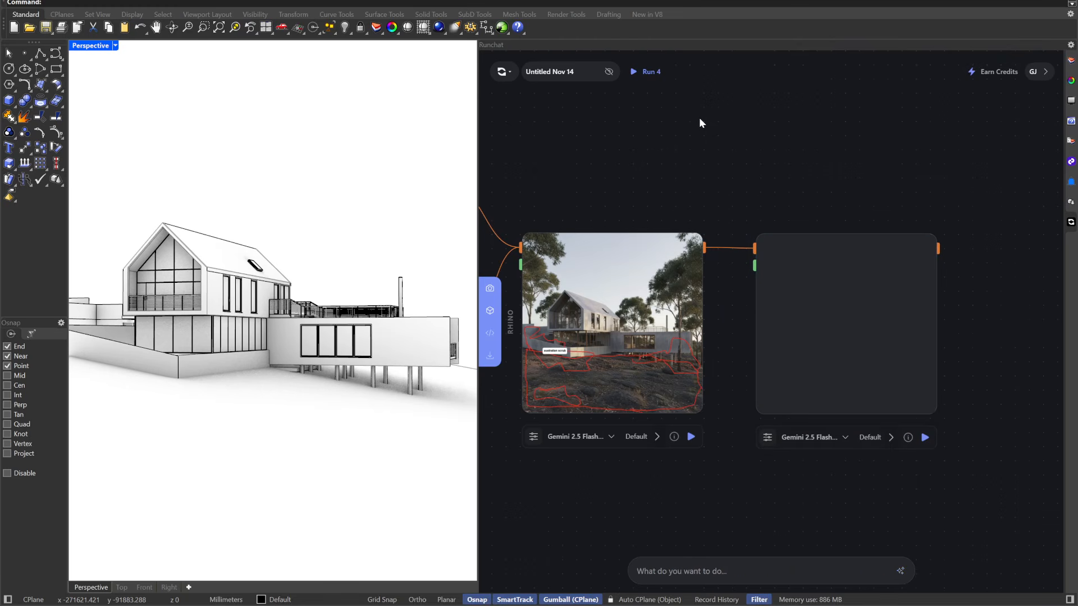
Add a new Create image node to the canvas beneath the annotated render.
scroll(707, 140, "down", 3)
left_click_drag(662, 459, 701, 387)
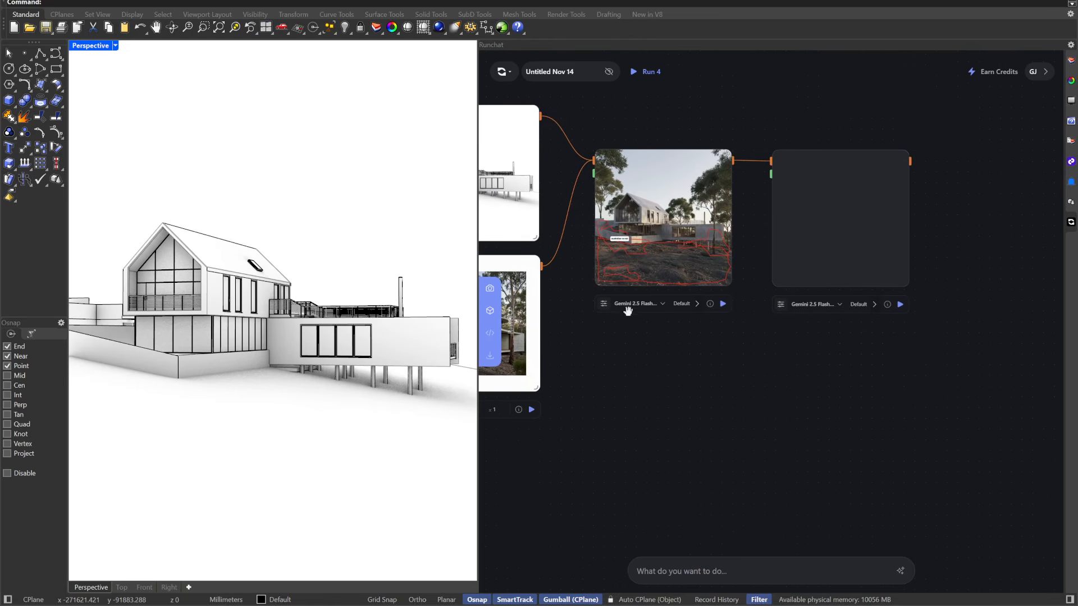
scroll(628, 219, "up", 10)
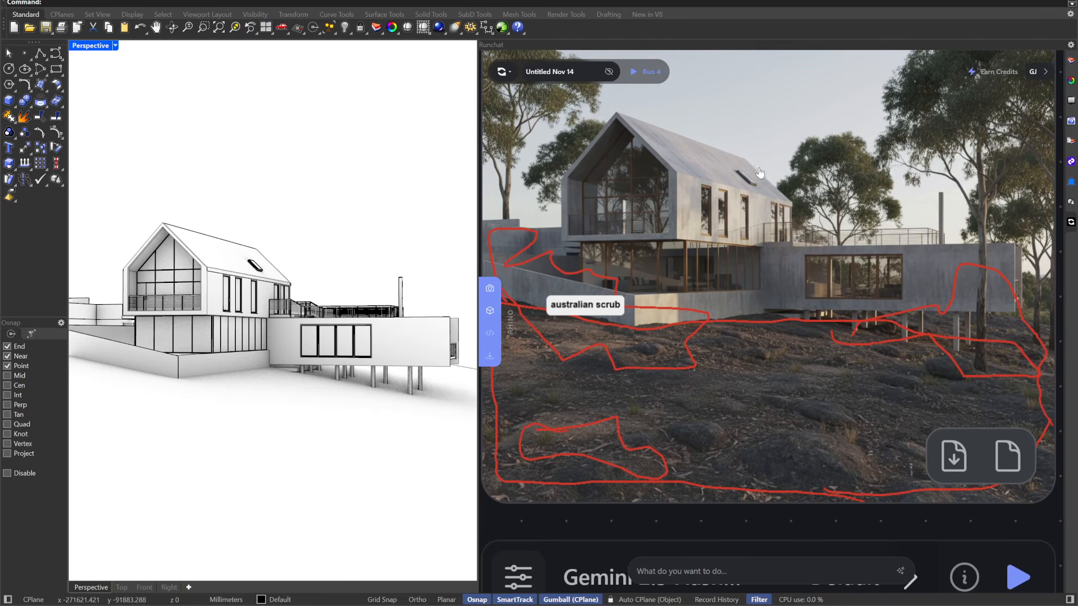
scroll(743, 138, "down", 8)
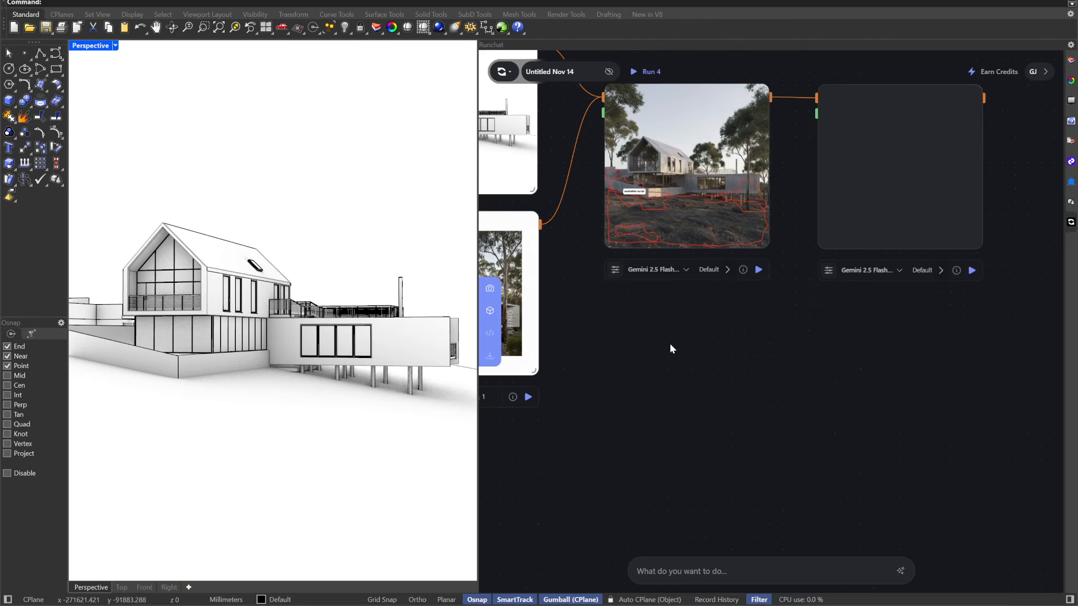
double_click(669, 344)
left_click(639, 326)
double_click(665, 329)
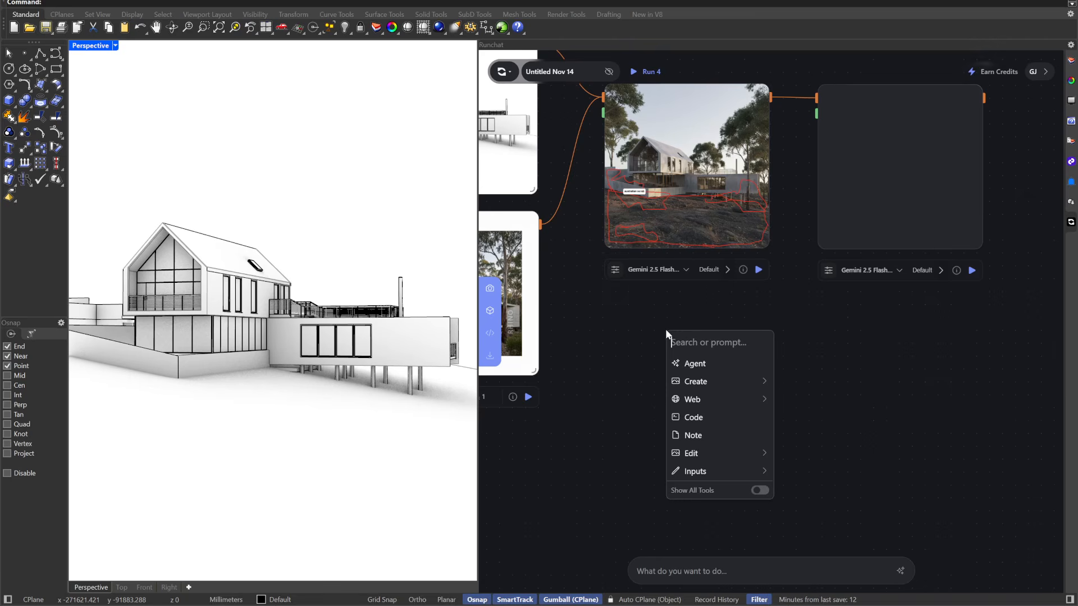
mouse_move(697, 380)
left_click(803, 380)
left_click_drag(753, 346, 700, 334)
Generate an image in the new node from the prompt "corrugated iron material swatch" with Imagen 4 Fast.
left_click(646, 353)
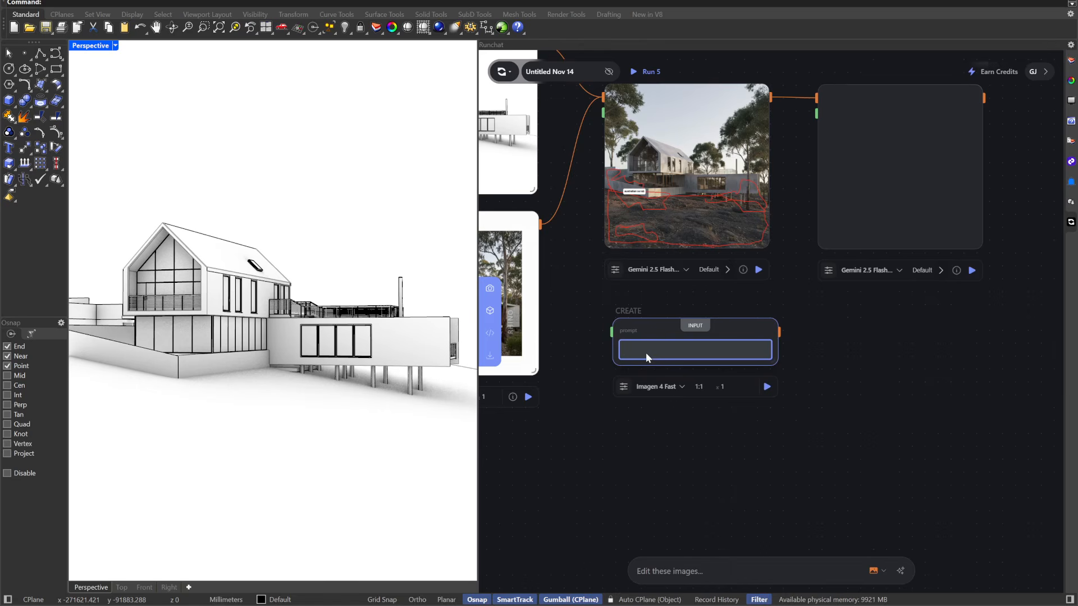
type("corrugated iron material ")
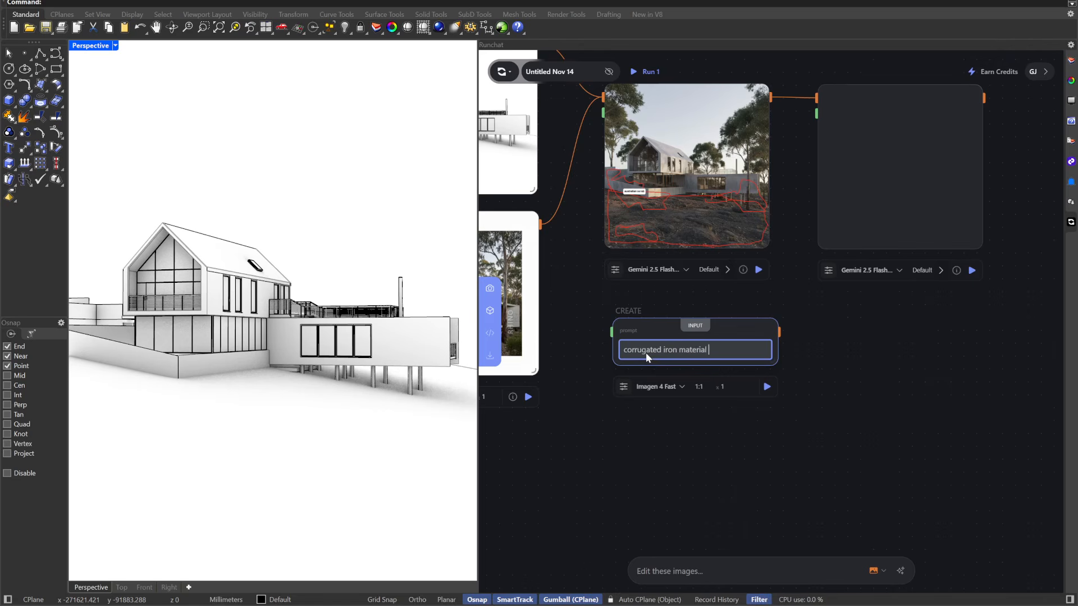
type("swatch")
left_click(766, 387)
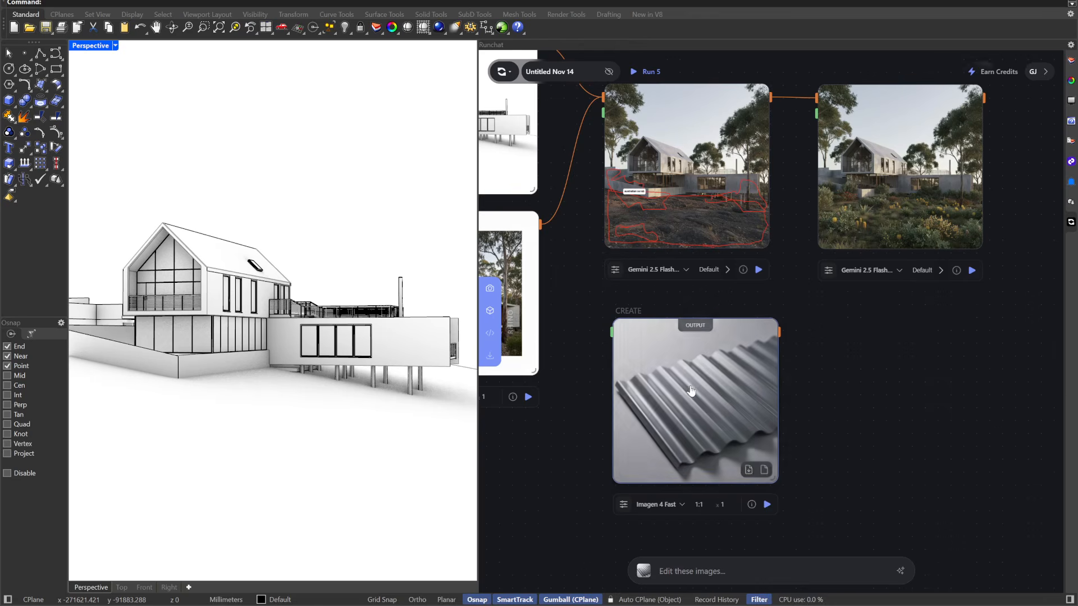
Shift the scrub render further from the annotated one and place the corrugated iron swatch directly beneath it.
left_click(874, 356)
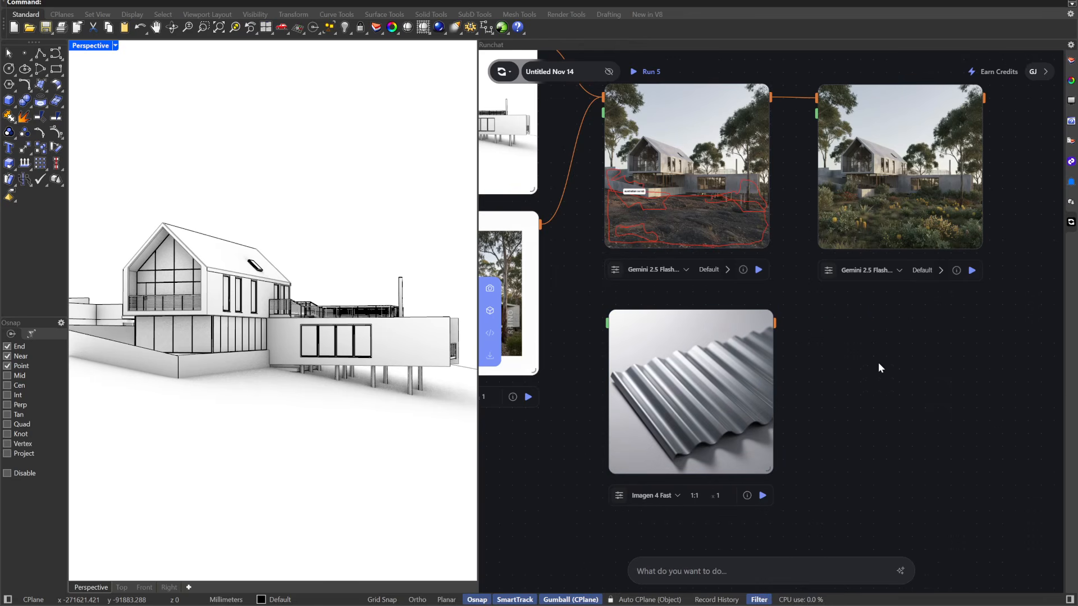
left_click_drag(878, 362, 765, 358)
left_click_drag(810, 155, 845, 156)
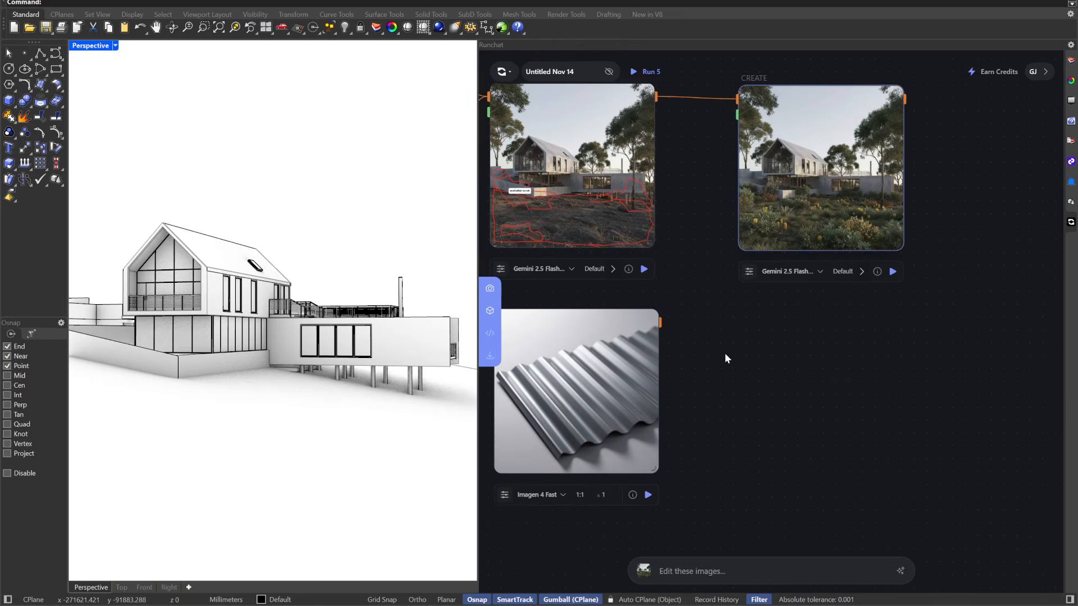
left_click_drag(588, 391, 842, 385)
middle_click_drag(864, 219, 642, 235)
left_click_drag(622, 373, 612, 374)
Open the scrub render for markup, outline the gabled roof in freehand red and save the markup.
double_click(595, 245)
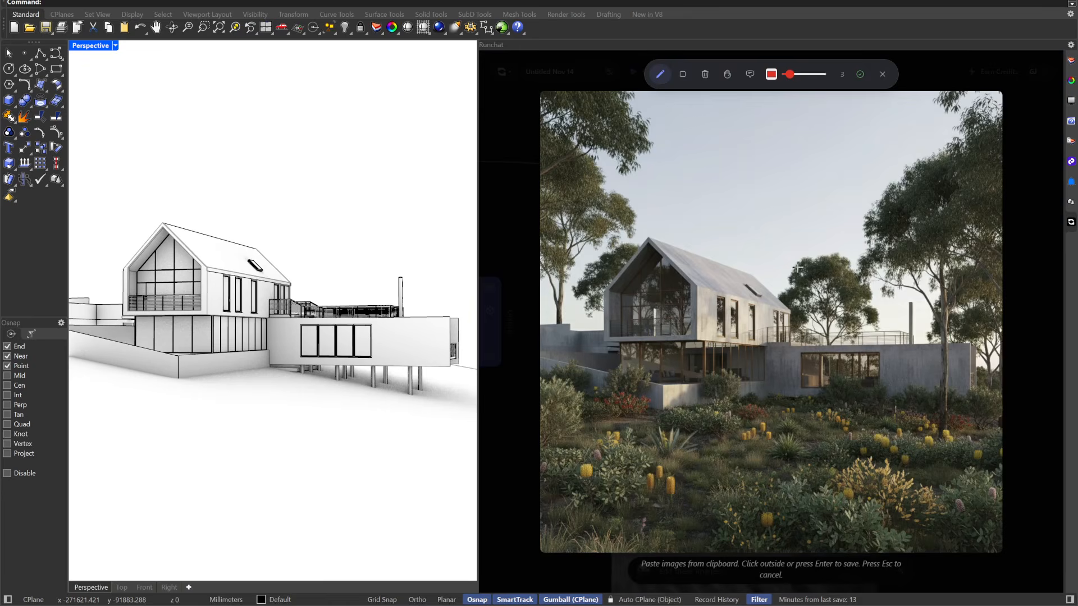
left_click_drag(755, 272, 648, 230)
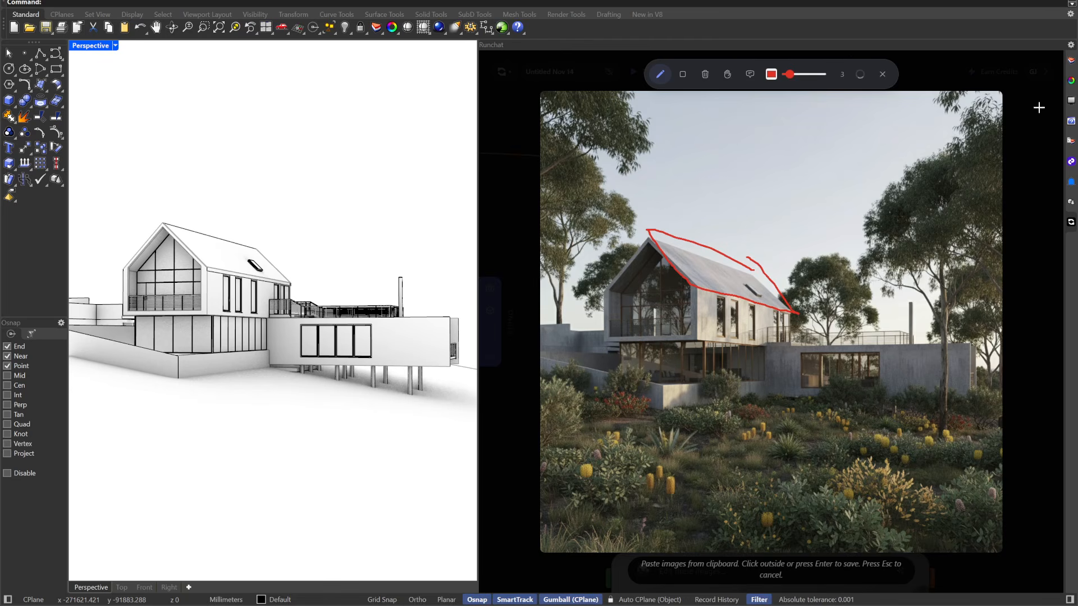
key("Return")
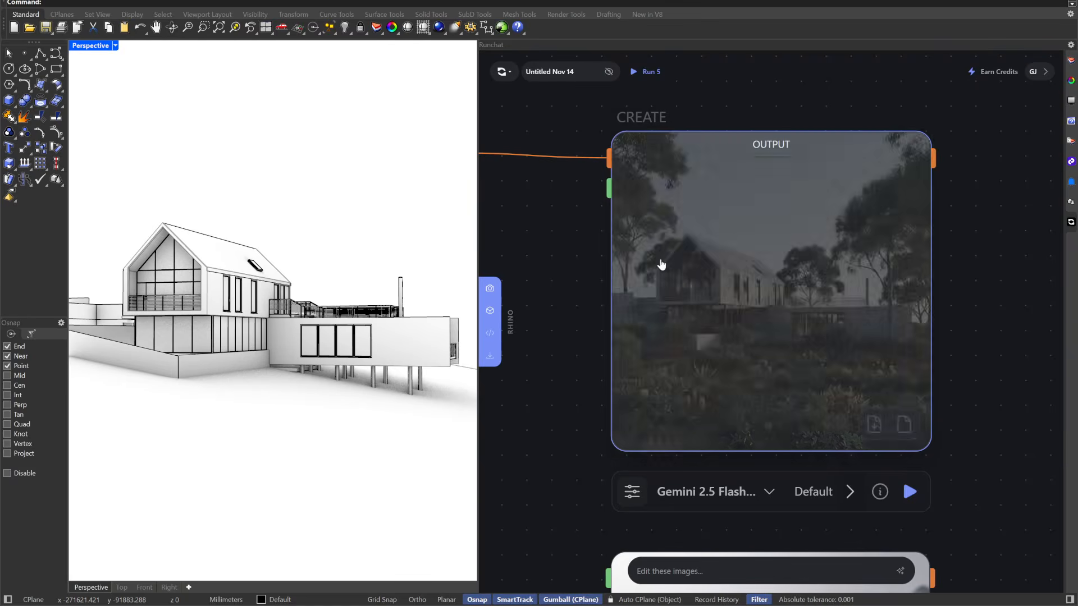
Select the roof-outlined render and the corrugated iron swatch together and run the prompt "apply this material to the roof where indicated".
scroll(962, 304, "down", 5)
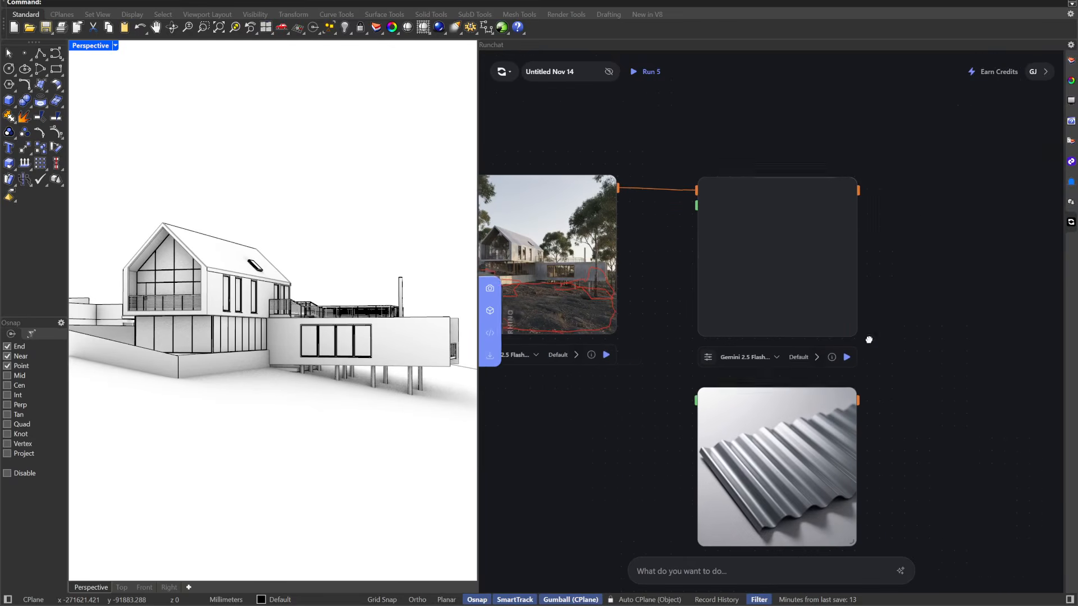
left_click_drag(867, 445, 566, 133)
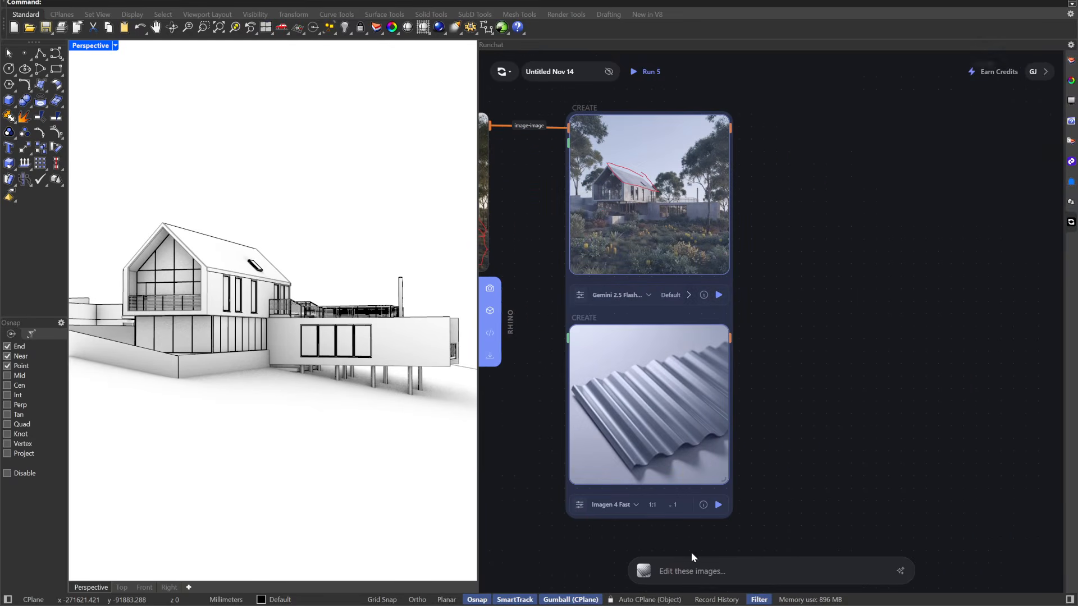
left_click_drag(853, 486, 569, 137)
left_click(713, 567)
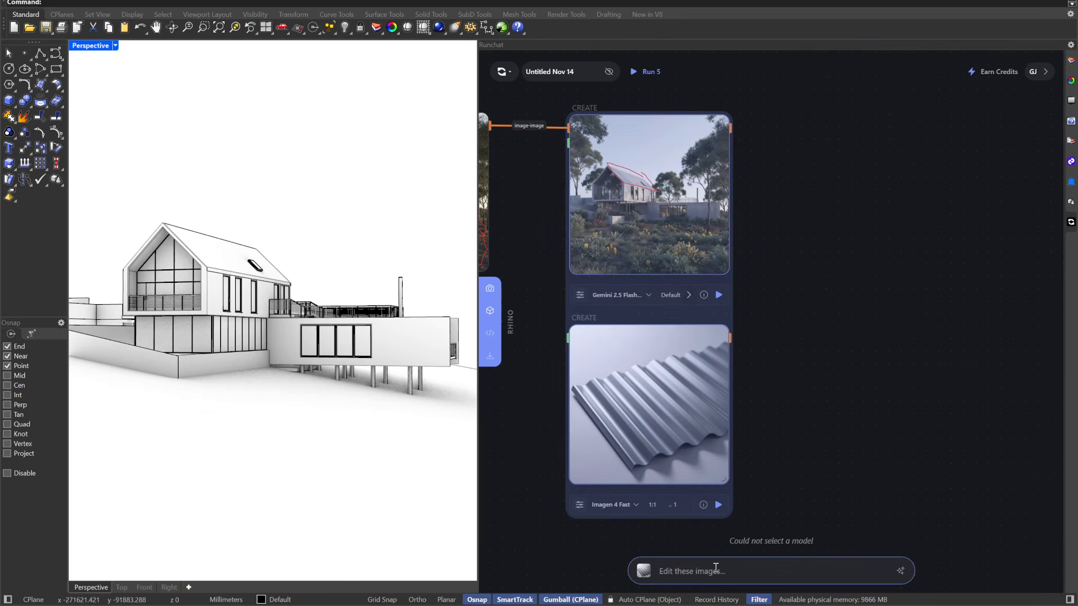
type("apply")
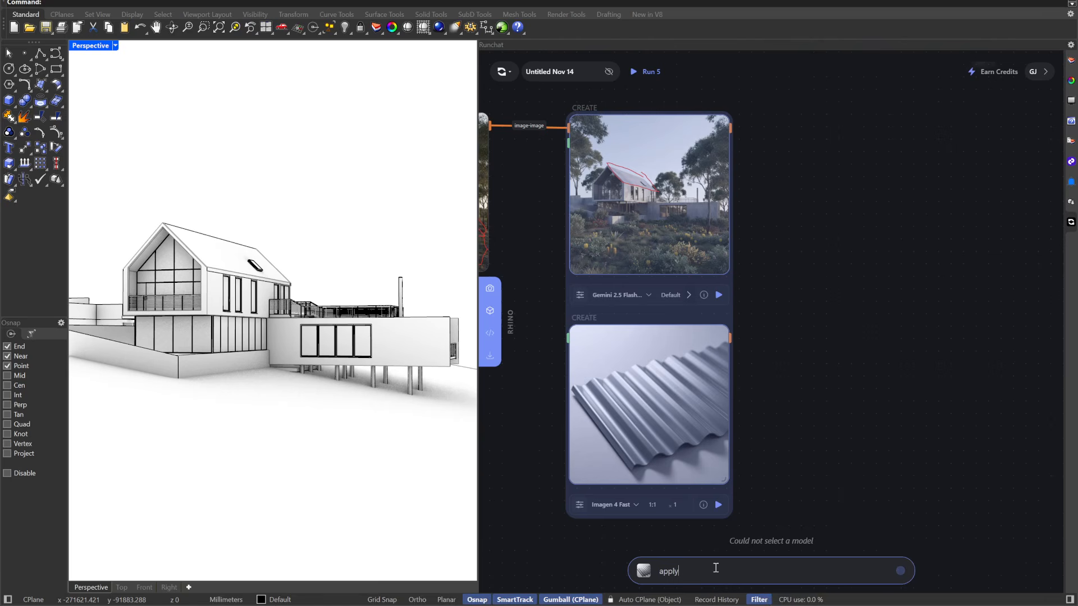
type(" this material to the roof where indicated")
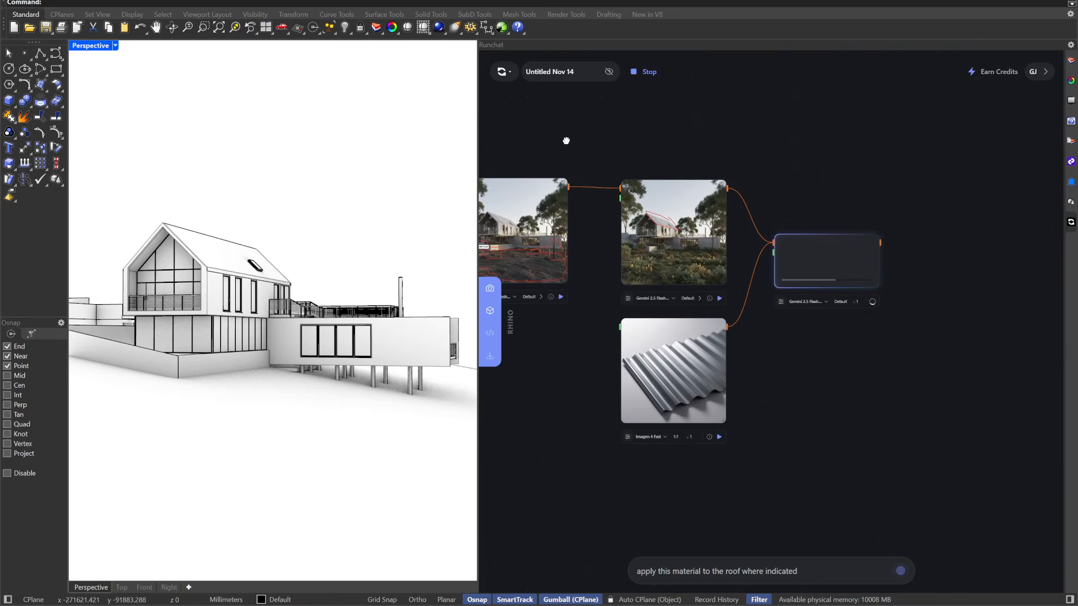
Move the new output node up so it sits beside the roof-outlined render.
left_click_drag(561, 141, 839, 117)
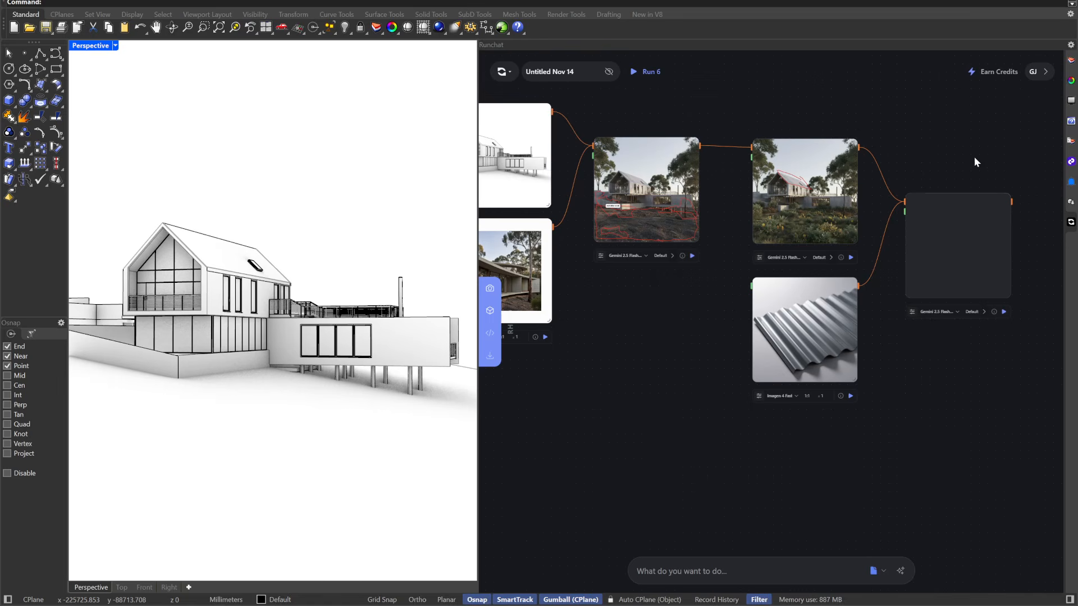
left_click_drag(978, 151, 777, 142)
left_click_drag(745, 205, 753, 157)
scroll(763, 128, "up", 3)
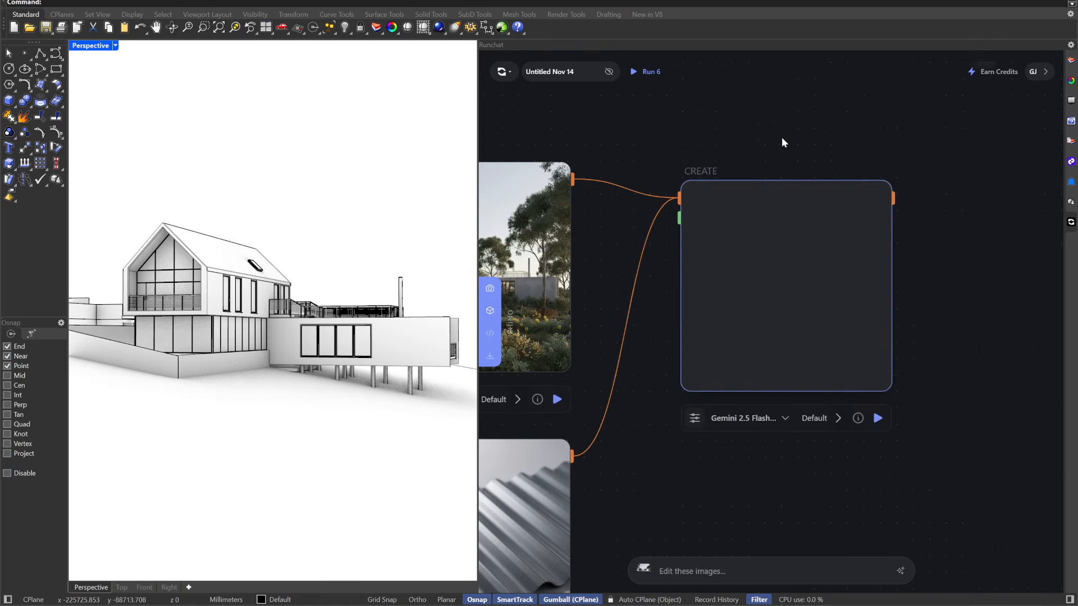
scroll(756, 132, "down", 2)
left_click(747, 386)
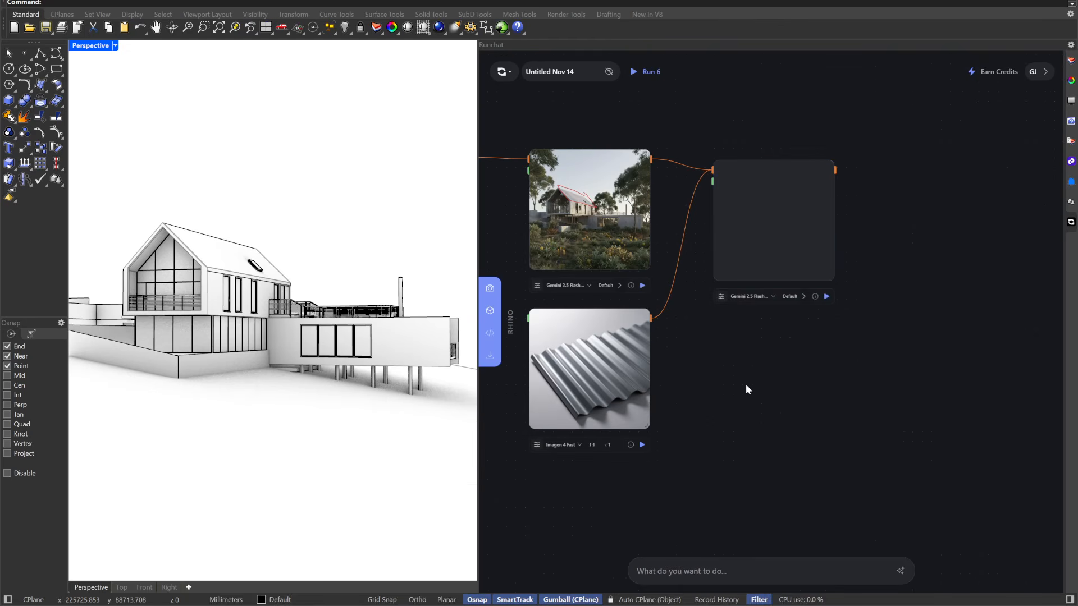
Examine the roof material and surrounding scrub in the new render up close.
left_click_drag(778, 393, 770, 362)
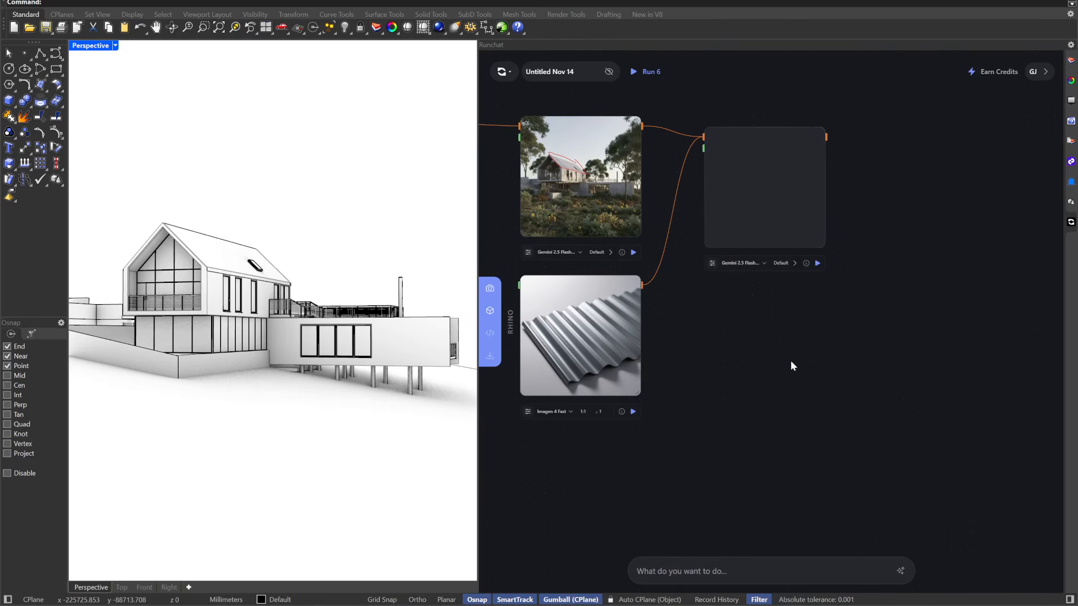
scroll(835, 176, "up", 5)
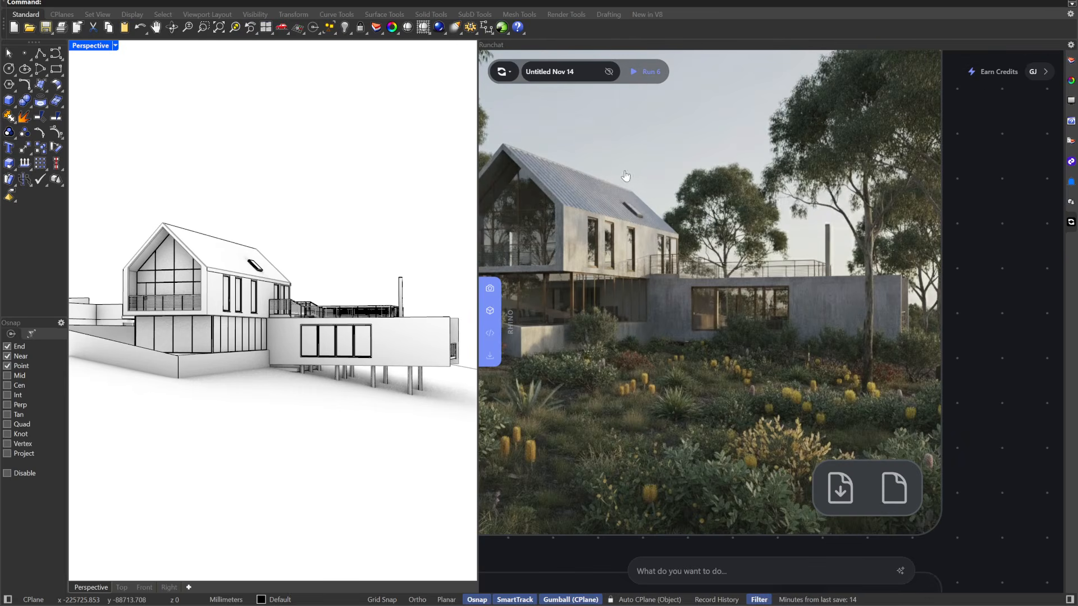
scroll(625, 175, "down", 2)
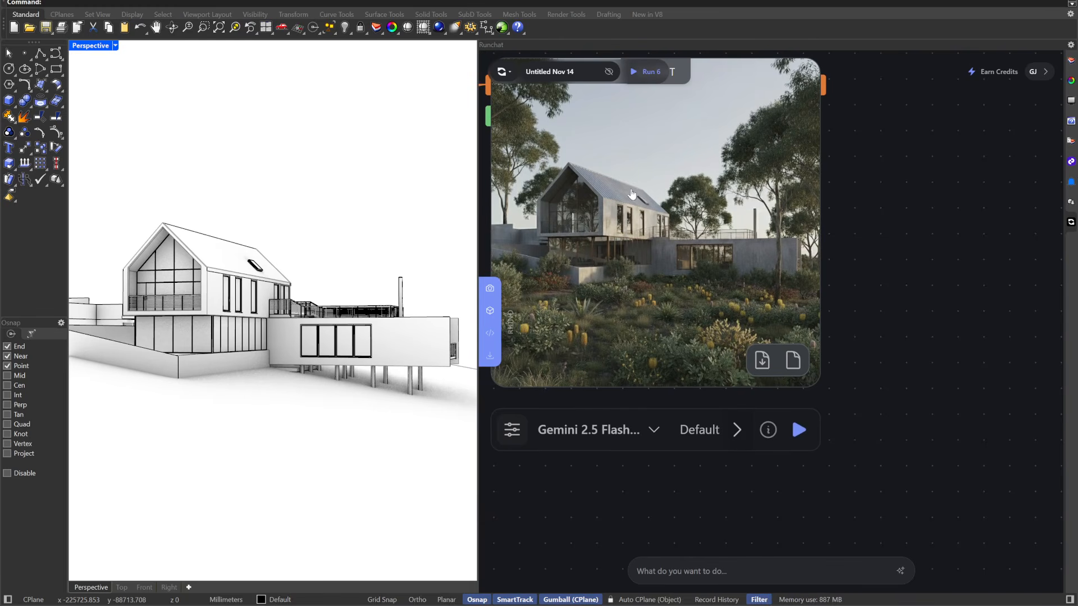
scroll(651, 208, "down", 3)
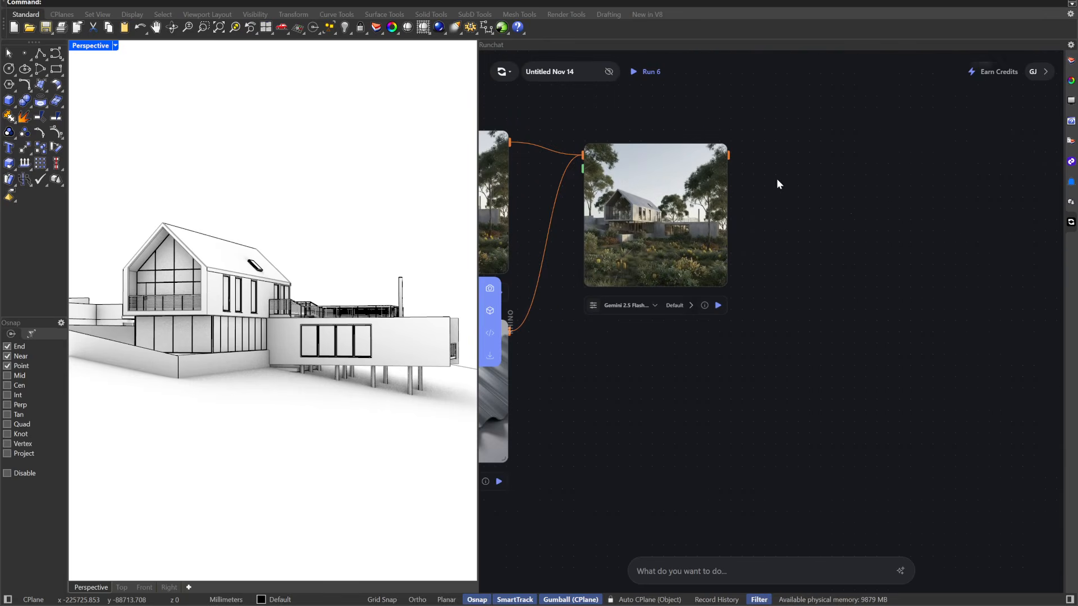
Select the latest roof material render and run the prompt "panning video" on it.
left_click(690, 205)
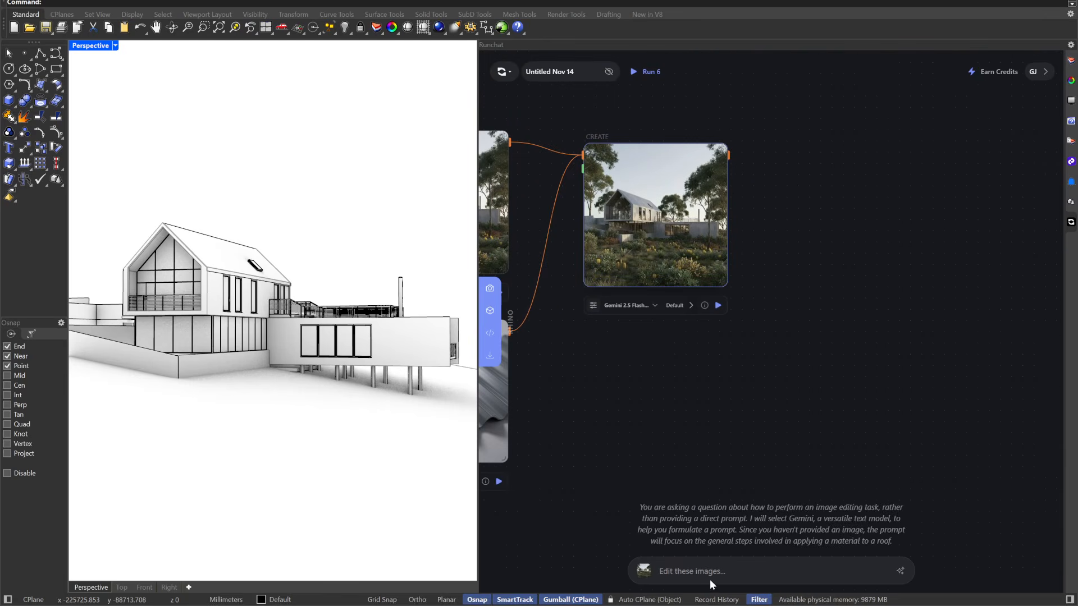
left_click(688, 572)
type("panning video")
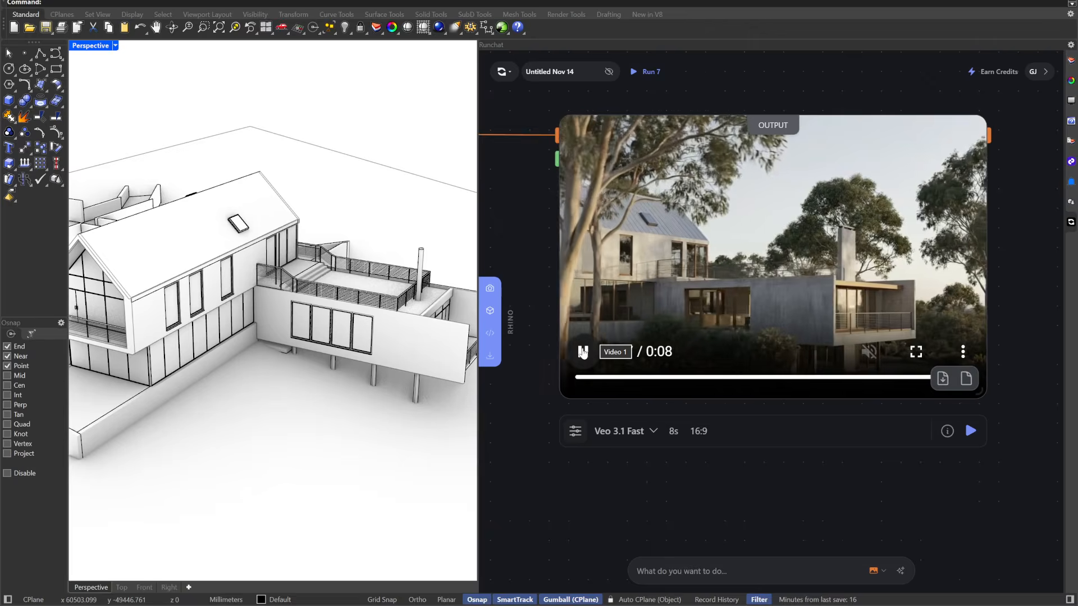
Add an image creation node in the empty area below the renders and generate "an armchair by eames" with it.
scroll(605, 522, "down", 3)
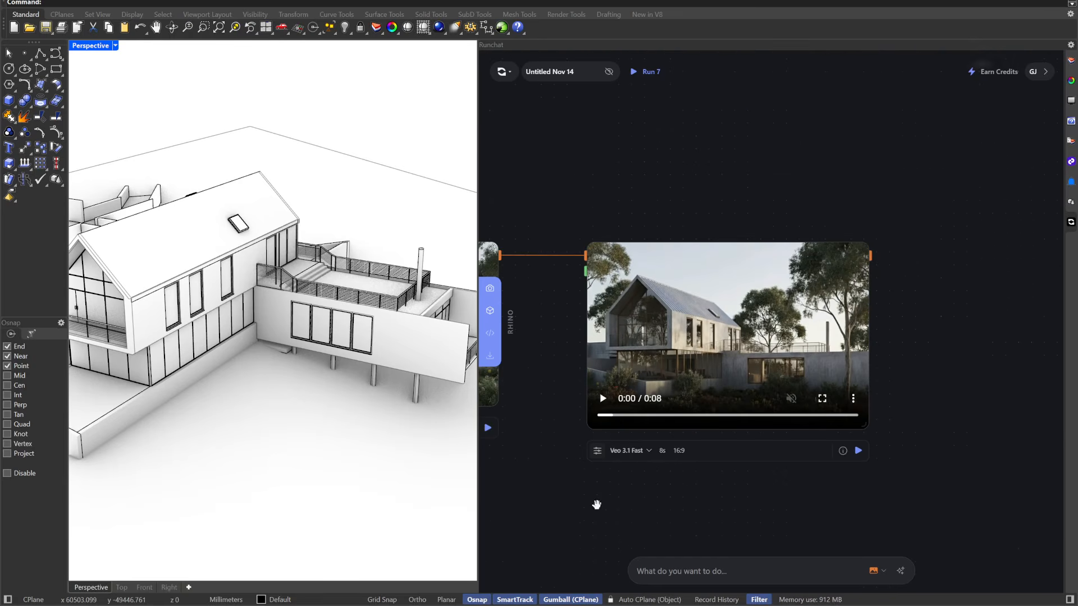
left_click_drag(596, 500, 768, 376)
left_click_drag(644, 398, 695, 370)
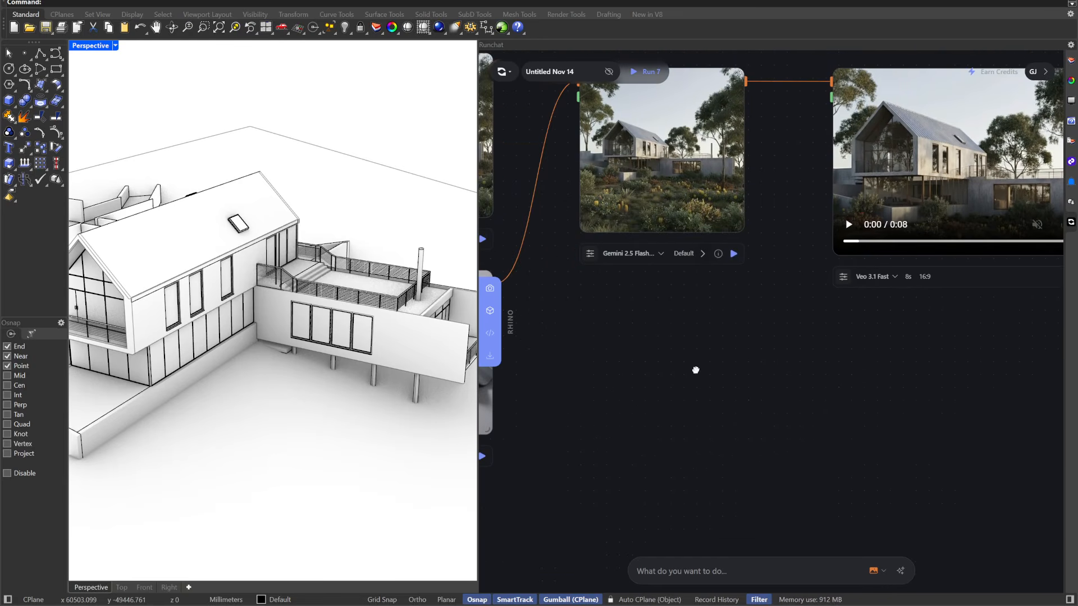
double_click(620, 325)
mouse_move(651, 378)
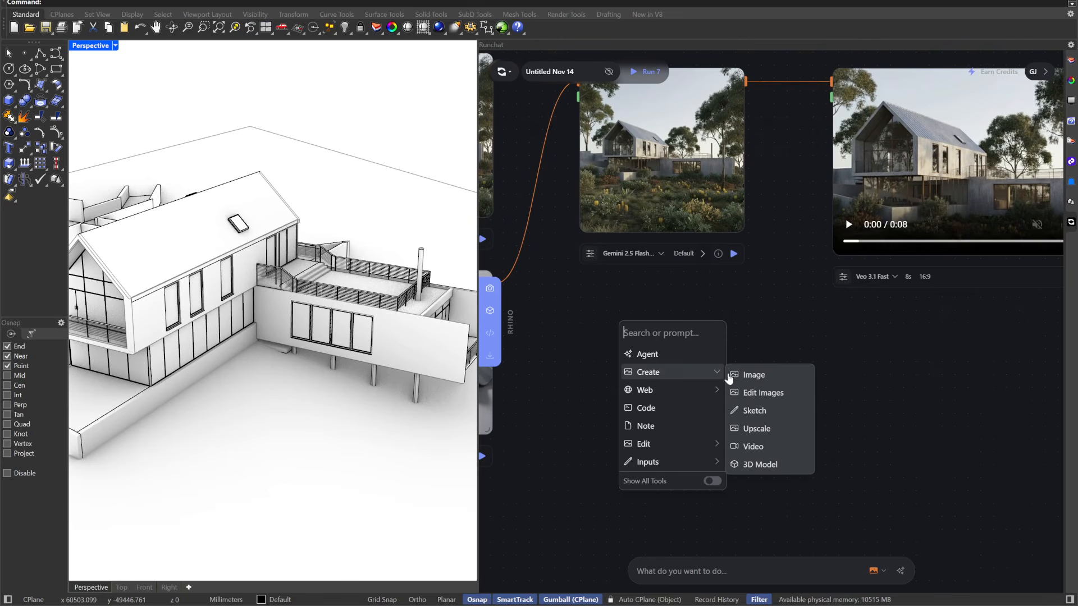
left_click(750, 375)
left_click(653, 353)
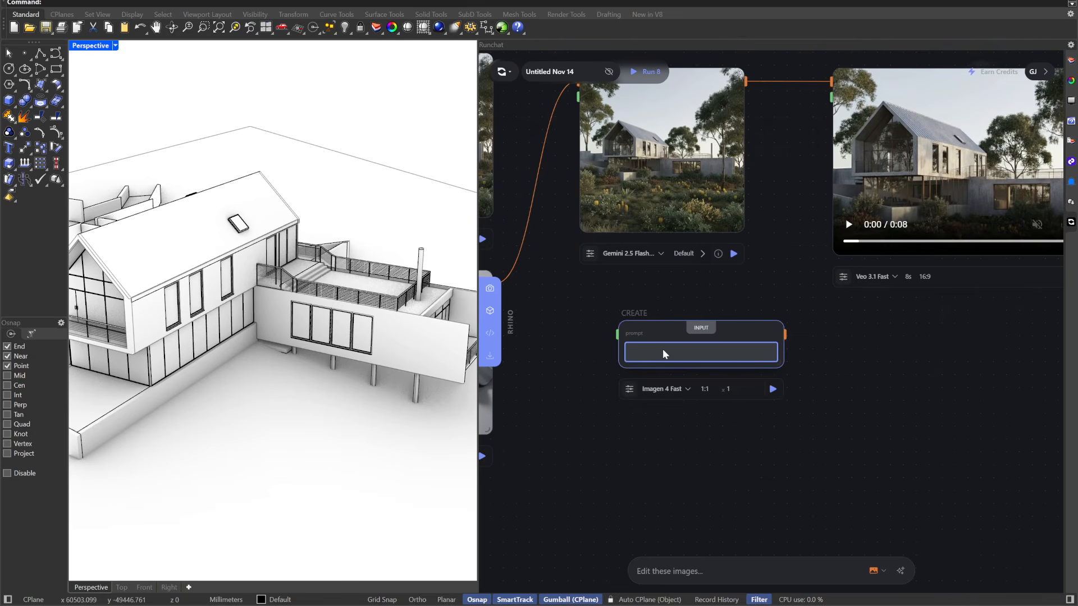
type("an armchair by eames")
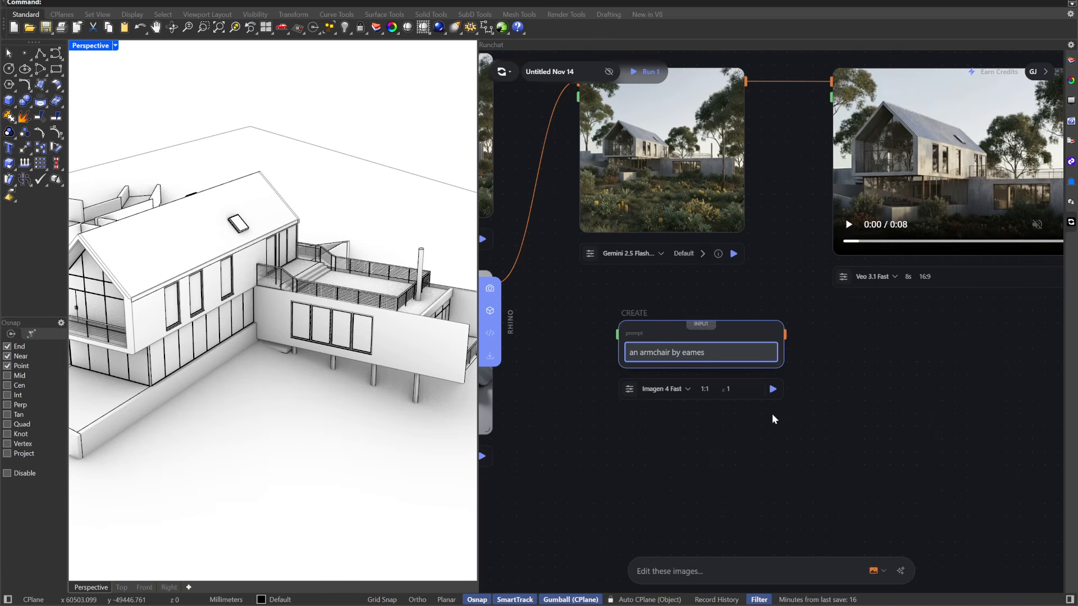
left_click(772, 389)
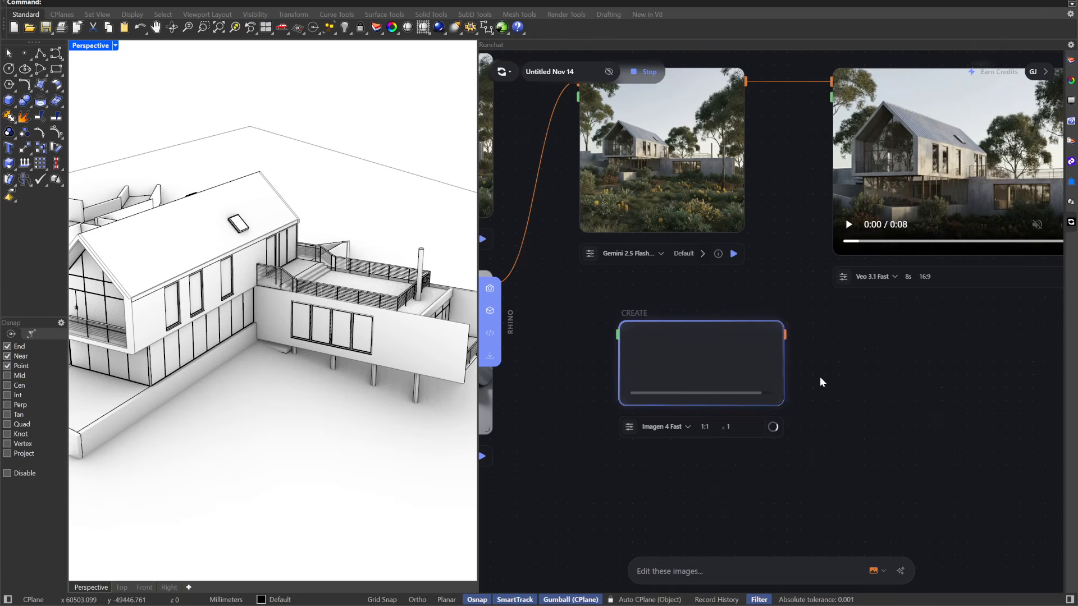
Run the prompt "make this a 3d model" on the generated armchair image.
scroll(819, 376, "down", 3)
scroll(901, 461, "up", 5)
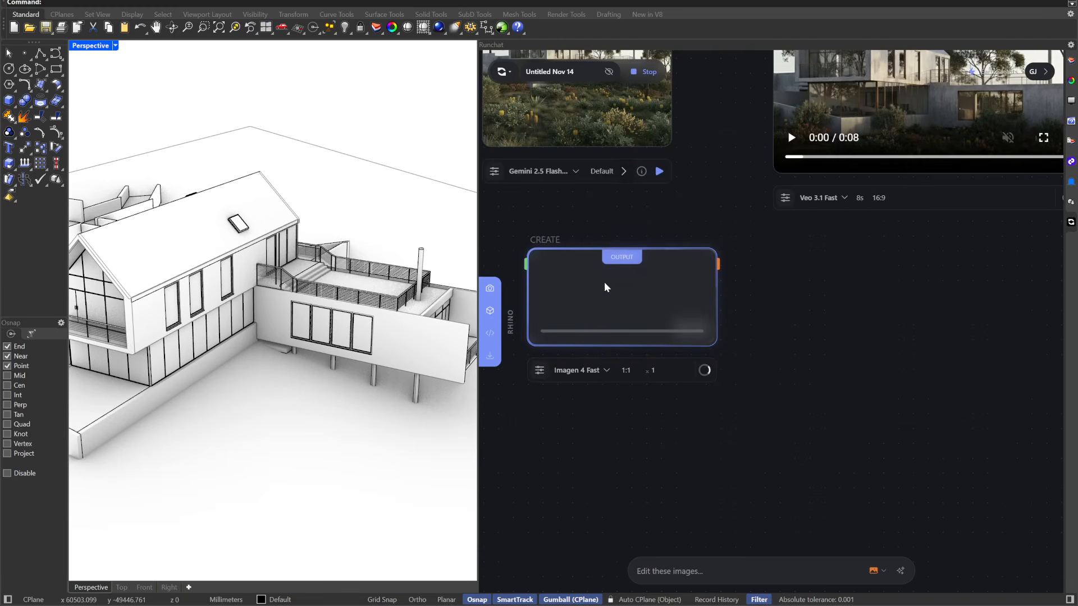
left_click(702, 570)
type("make this a 3d ")
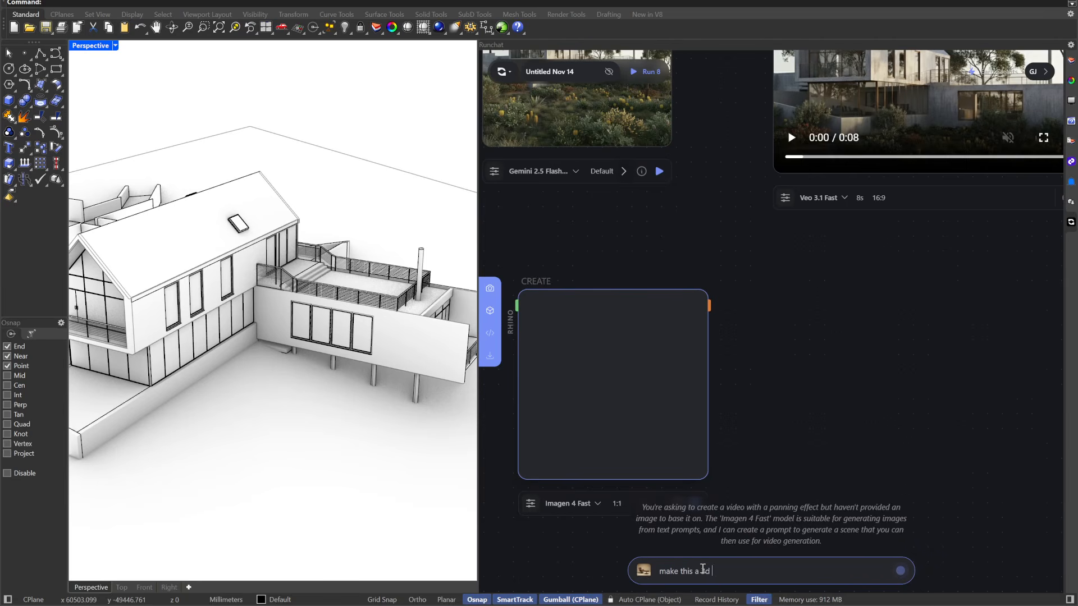
type("model")
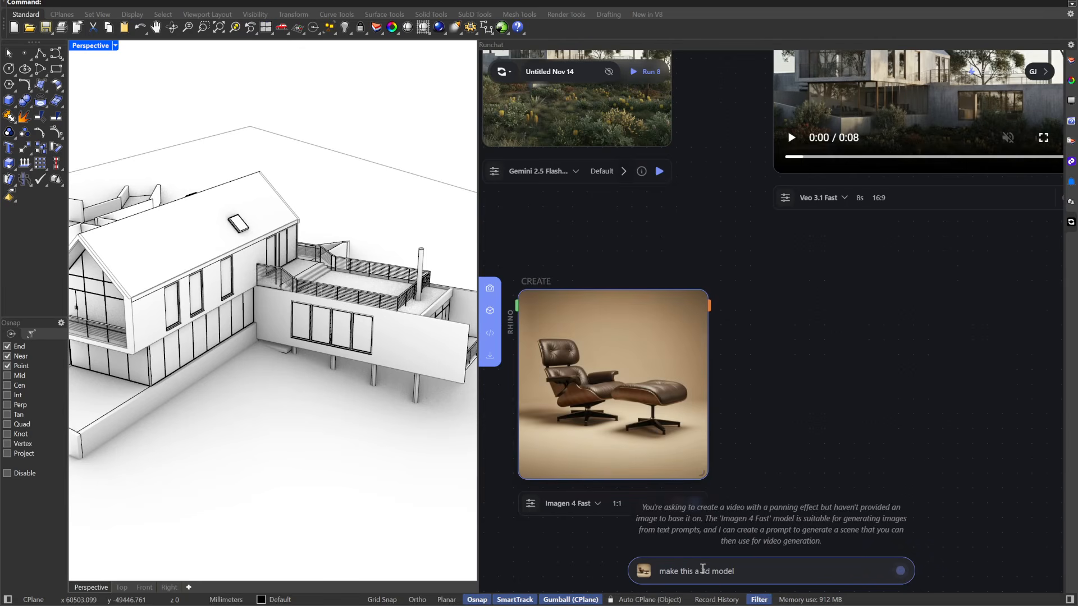
key("Return")
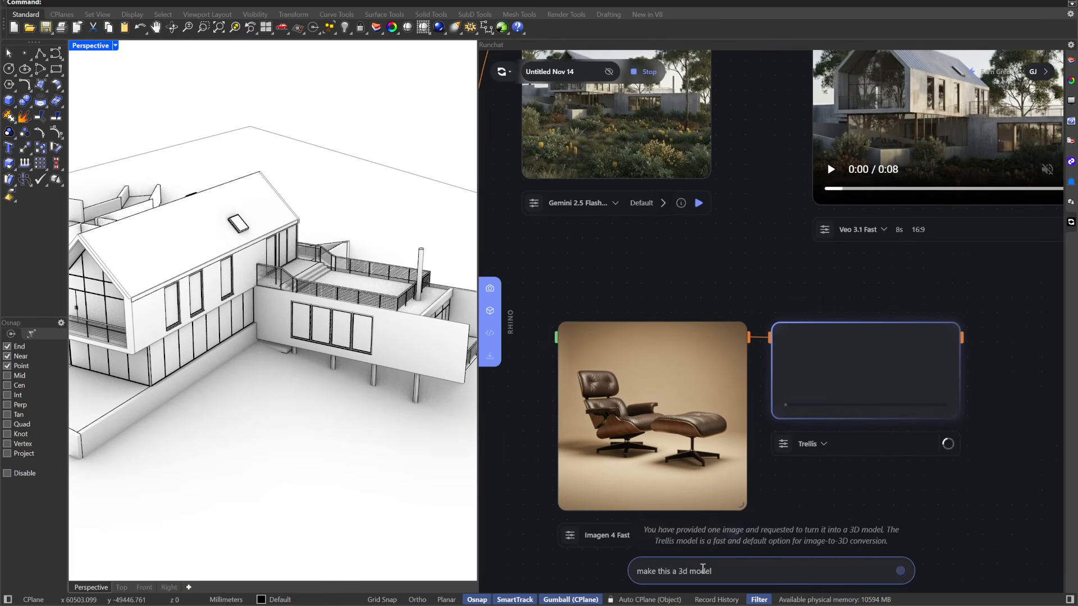
left_click_drag(743, 265, 743, 170)
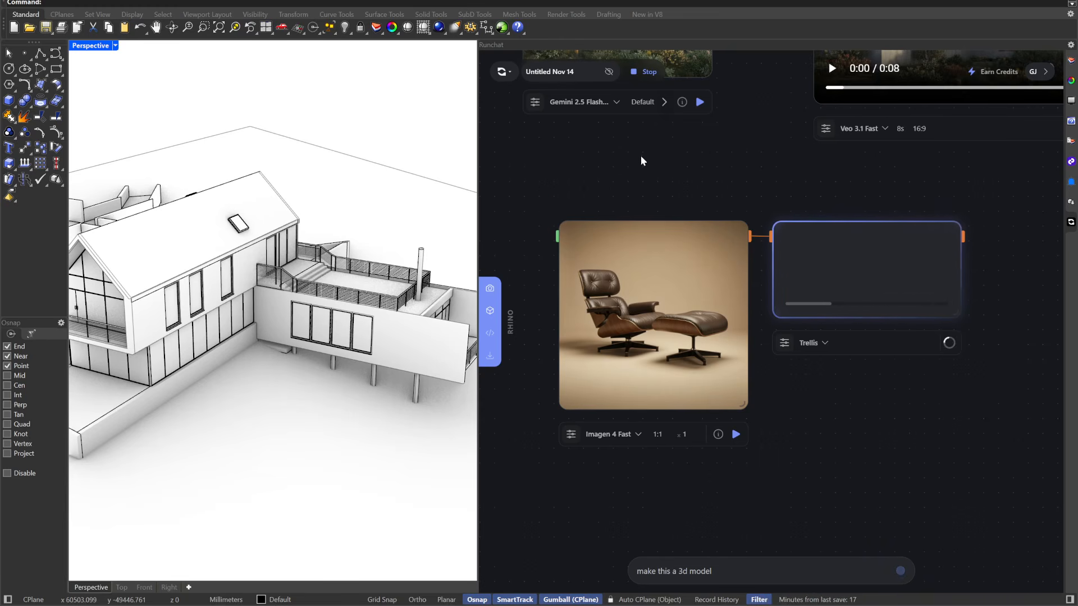
Switch the Perspective viewport to Rendered display and delete all of the house geometry.
left_click(115, 45)
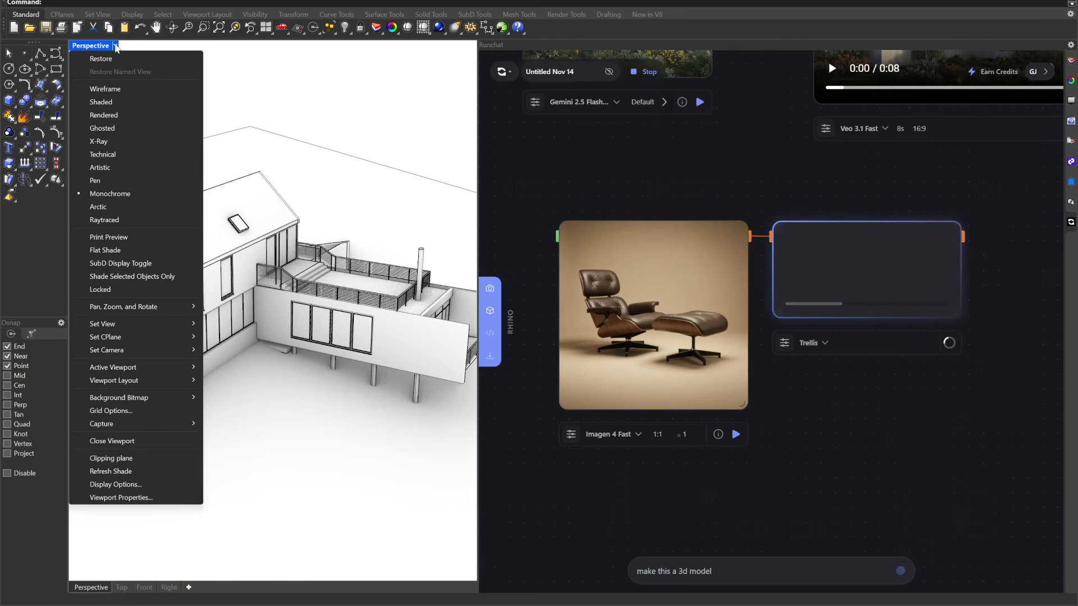
left_click(112, 112)
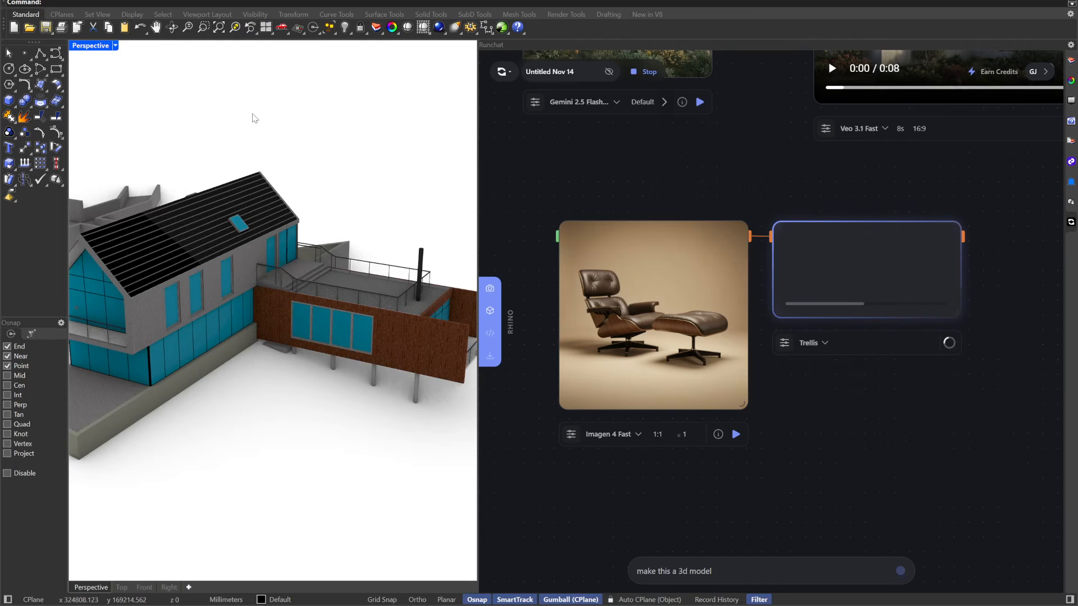
key("ctrl+a")
key("Delete")
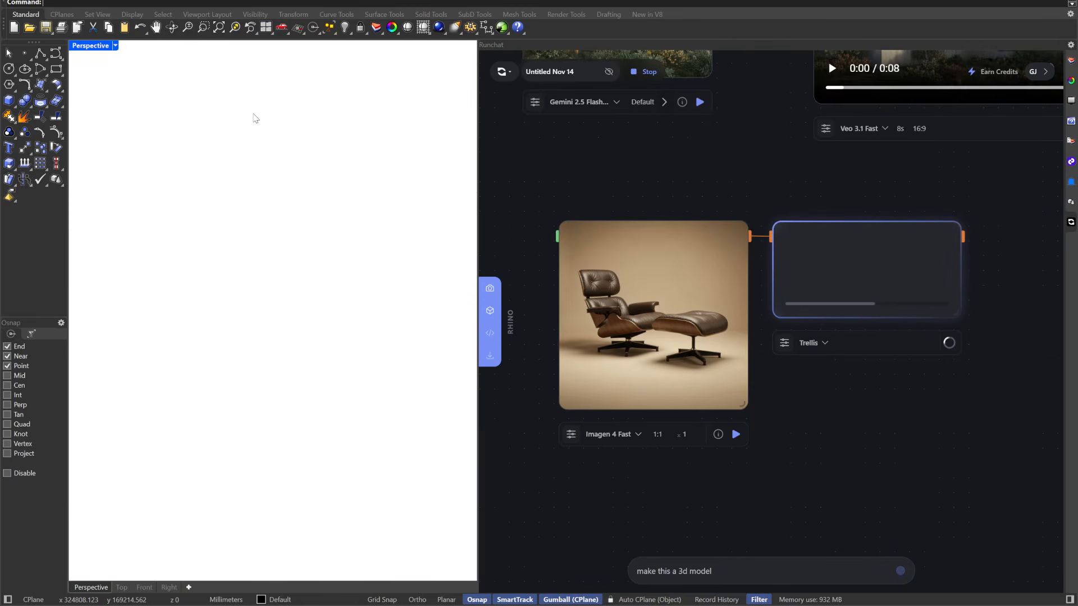
Set the Perspective viewport to Shaded display and start a zoom window in it.
left_click(116, 46)
left_click(105, 102)
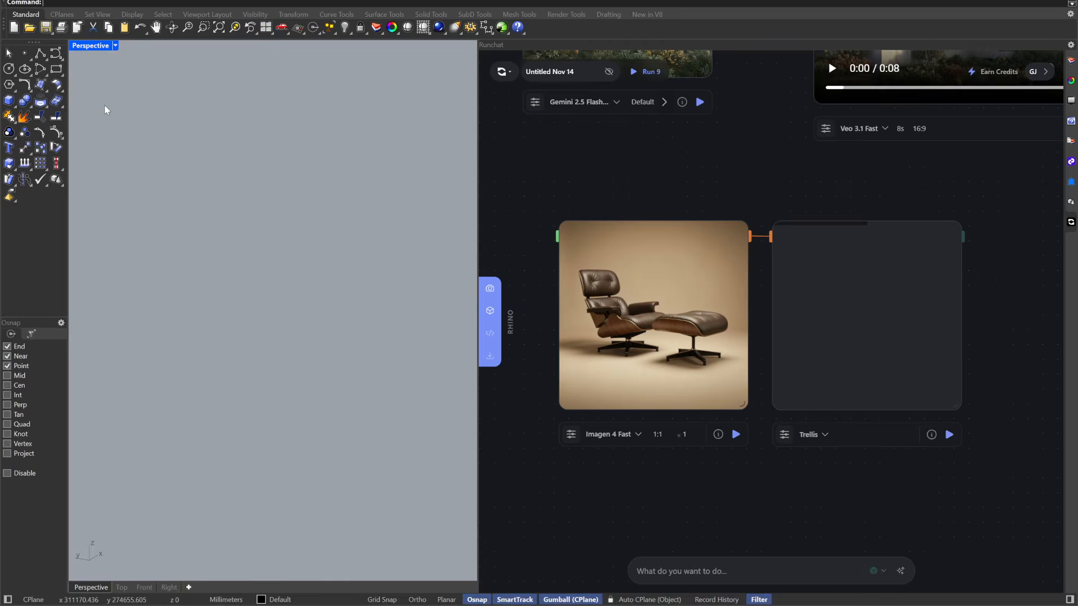
type("z")
key("Return")
left_click(264, 226)
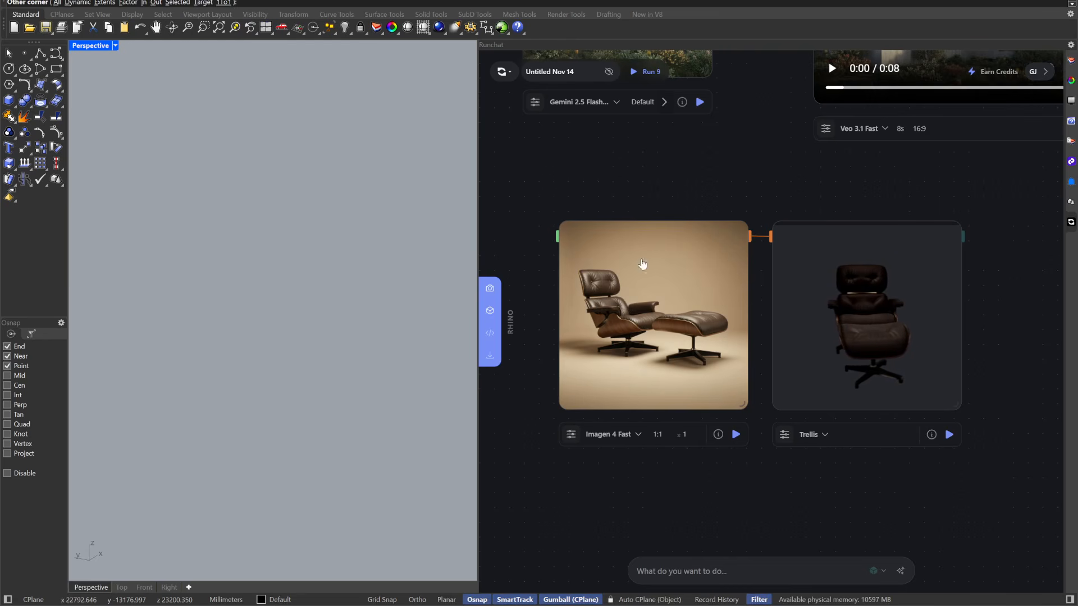
Orbit the generated armchair model's preview, import the model into Rhino and zoom the viewport to it.
mouse_move(840, 318)
left_mouse_down()
mouse_move(881, 312)
mouse_move(850, 322)
mouse_move(859, 321)
left_mouse_up()
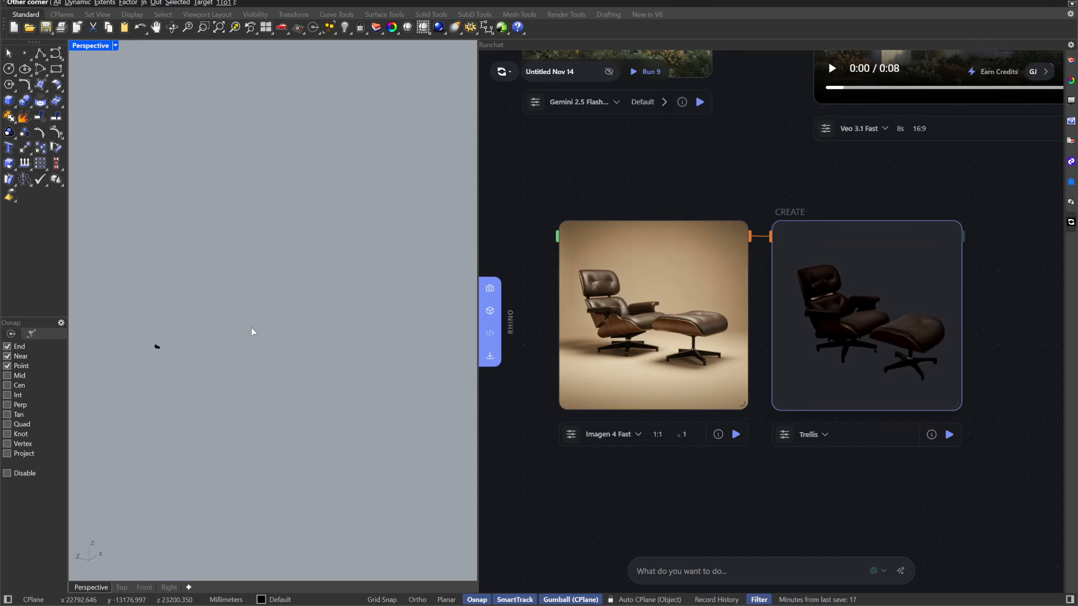
left_click(176, 369)
scroll(145, 430, "up", 2)
left_click_drag(281, 334, 124, 456)
type("zs")
key("Return")
left_click(303, 156)
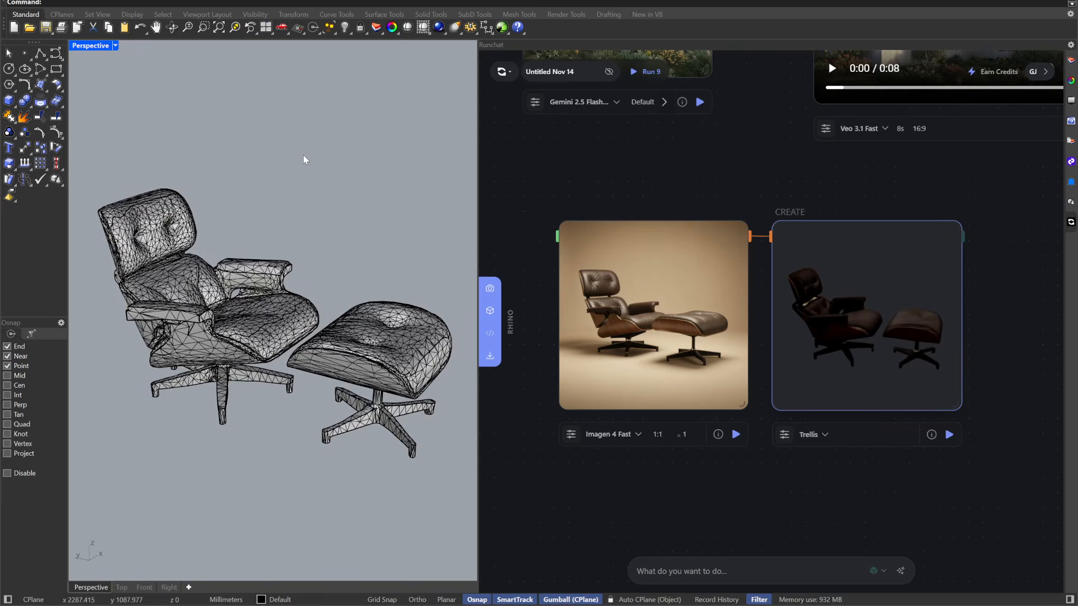
Switch the Perspective viewport to Rendered display and orbit to see the textured armchair and footstool from the front.
left_click(115, 45)
left_click(101, 117)
right_click_drag(335, 203, 291, 289)
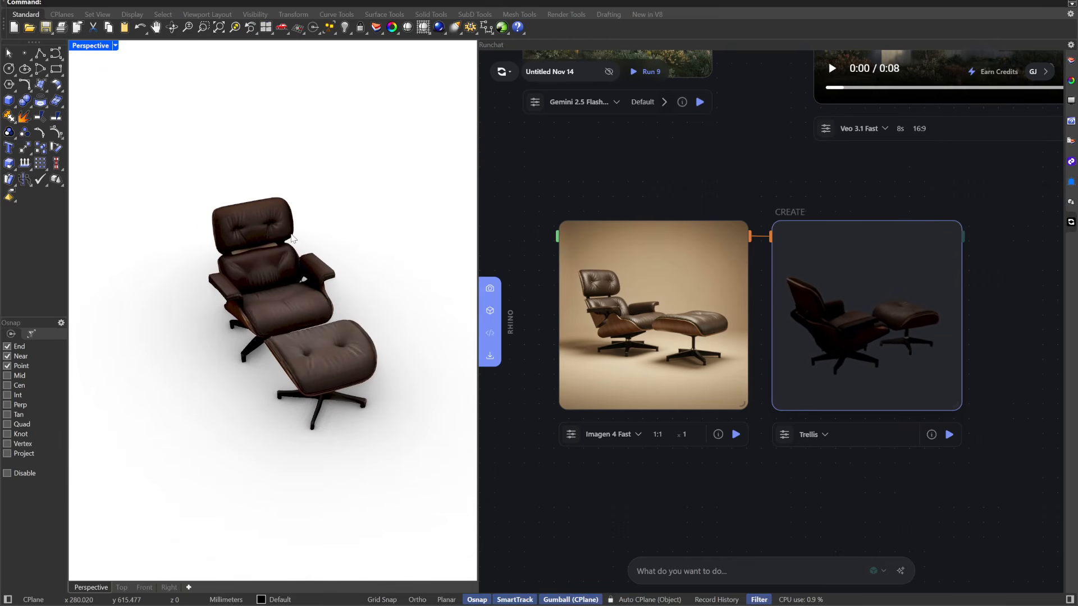
Circle the footstool in freehand red on the armchair image and discard the markup.
mouse_move(628, 304)
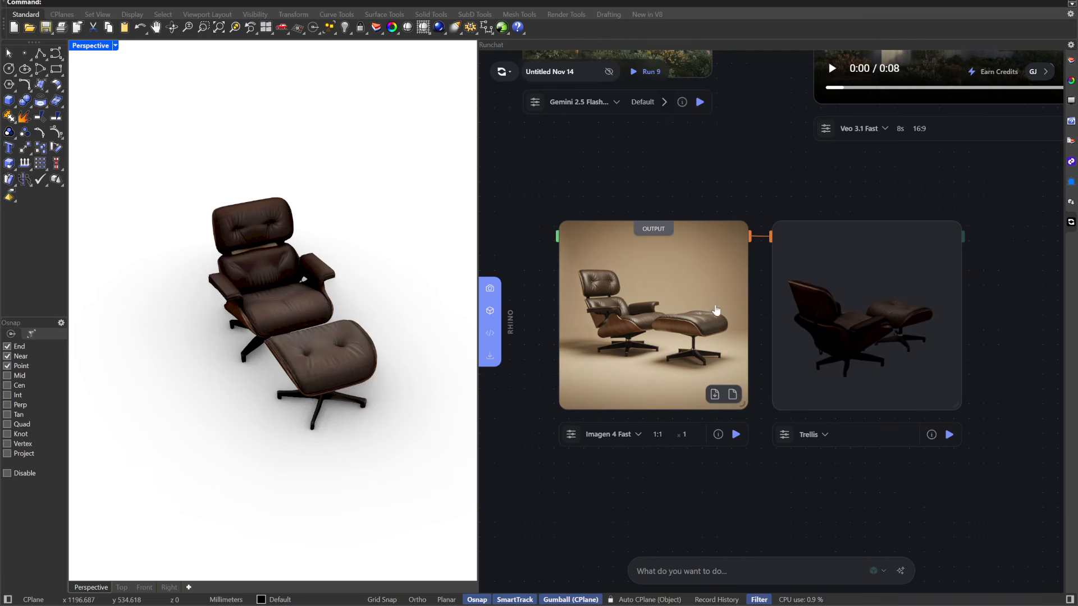
left_click(629, 305)
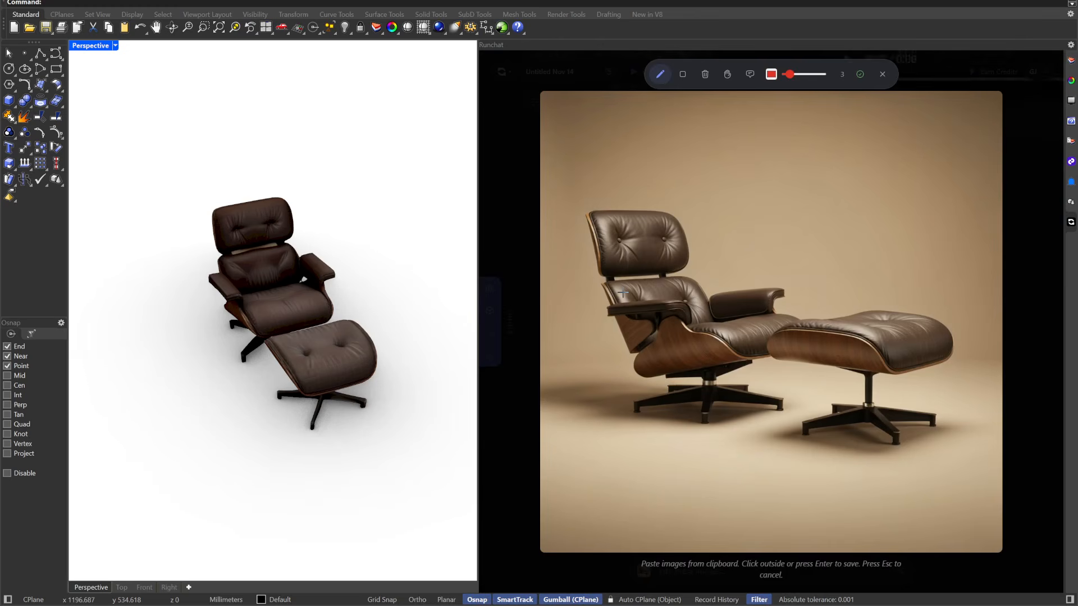
left_click_drag(964, 315, 792, 301)
left_click_drag(829, 441, 958, 335)
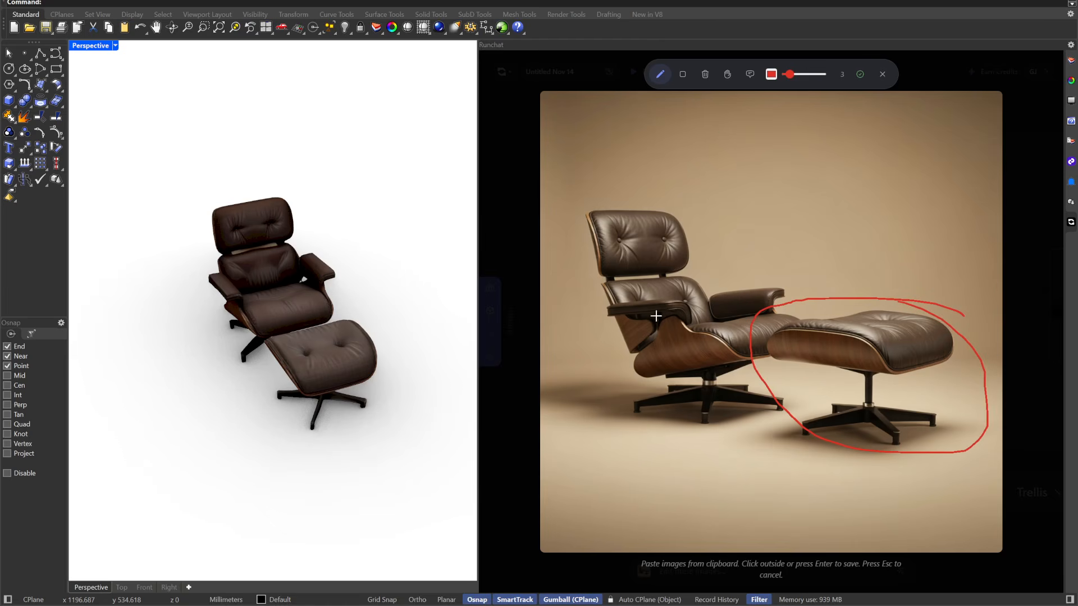
left_click(881, 75)
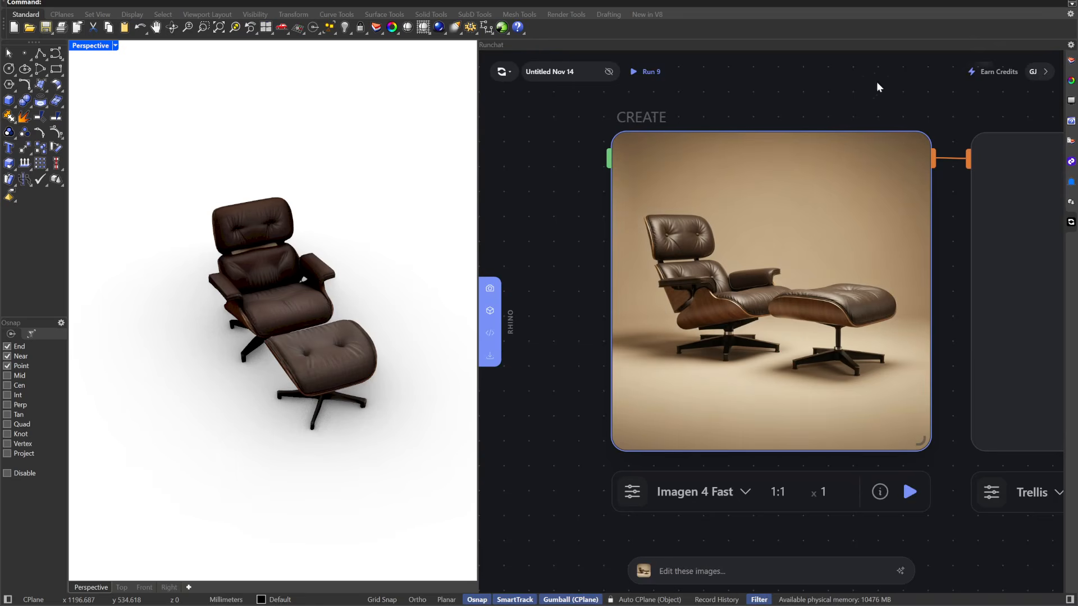